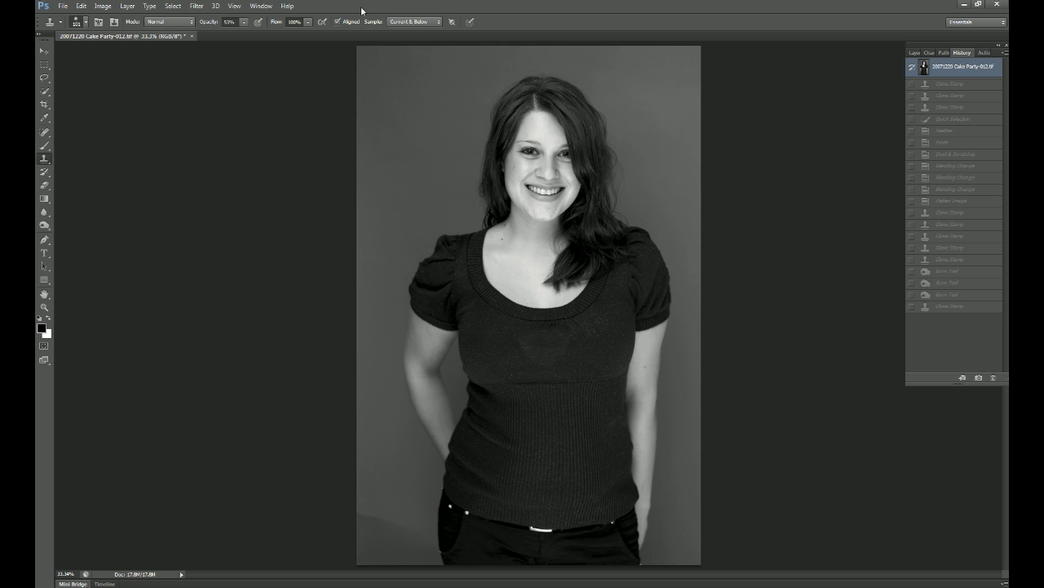
Open the Color Efex Pro 4 plug-in on the portrait and choose its Pro Contrast filter
click(197, 6)
mouse_move(262, 214)
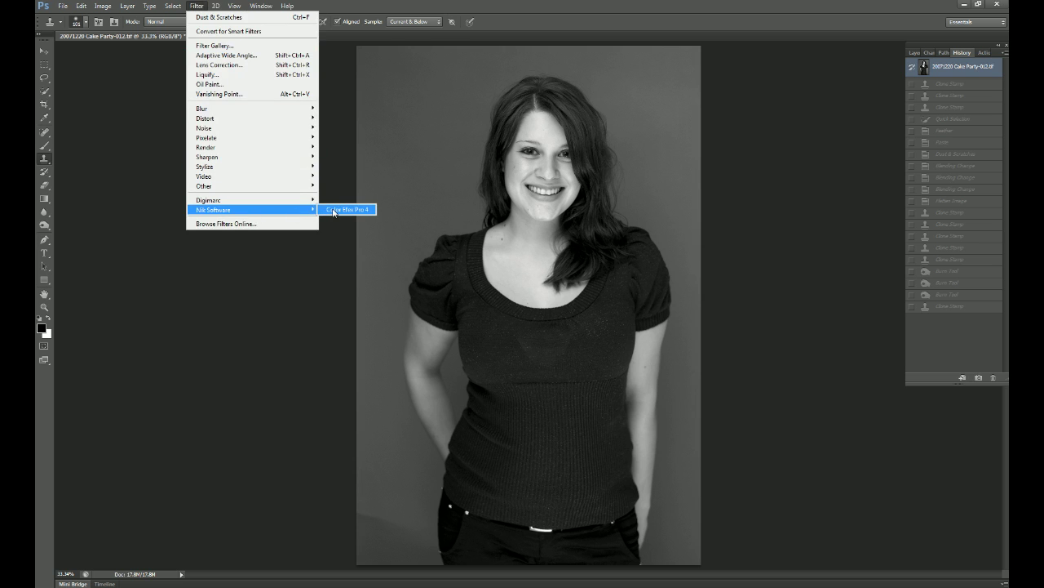
click(334, 211)
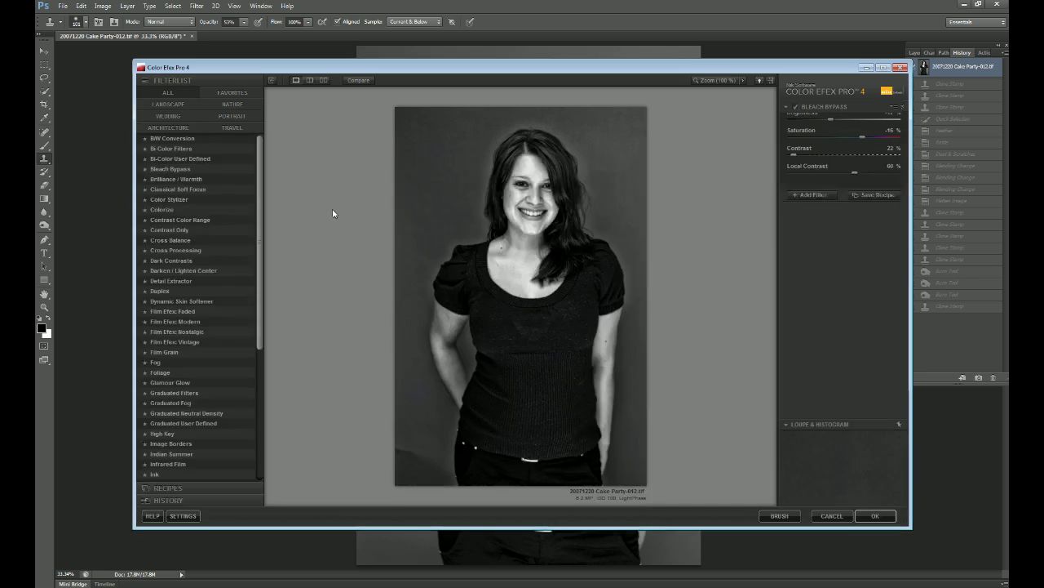
drag(261, 335, 260, 473)
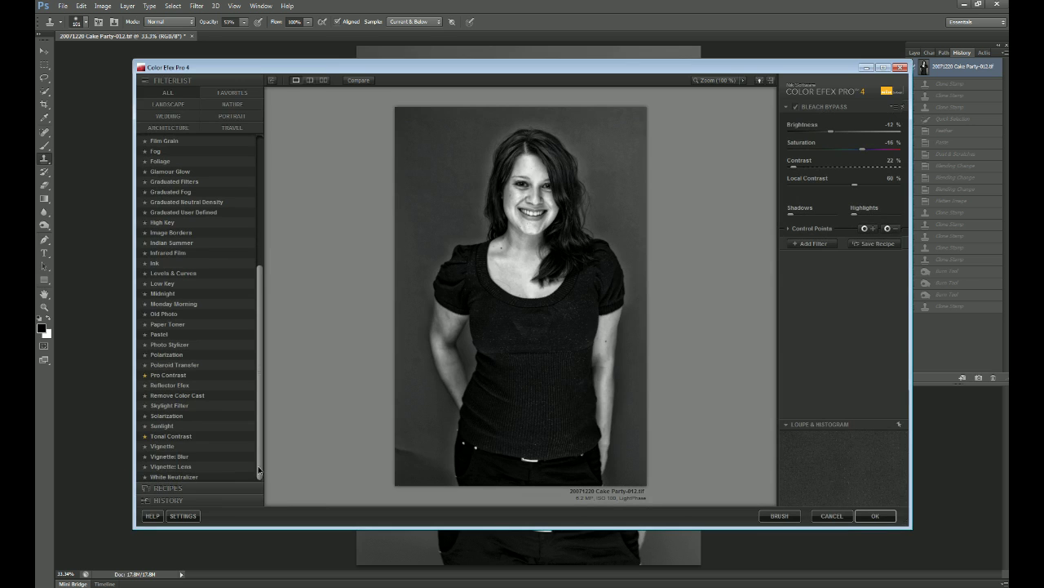
click(171, 439)
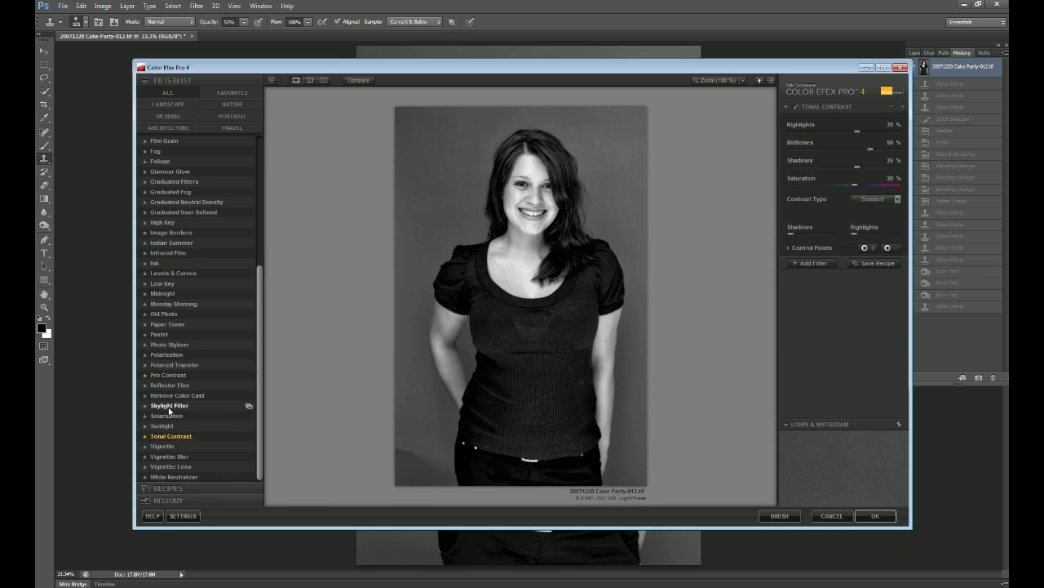
click(168, 375)
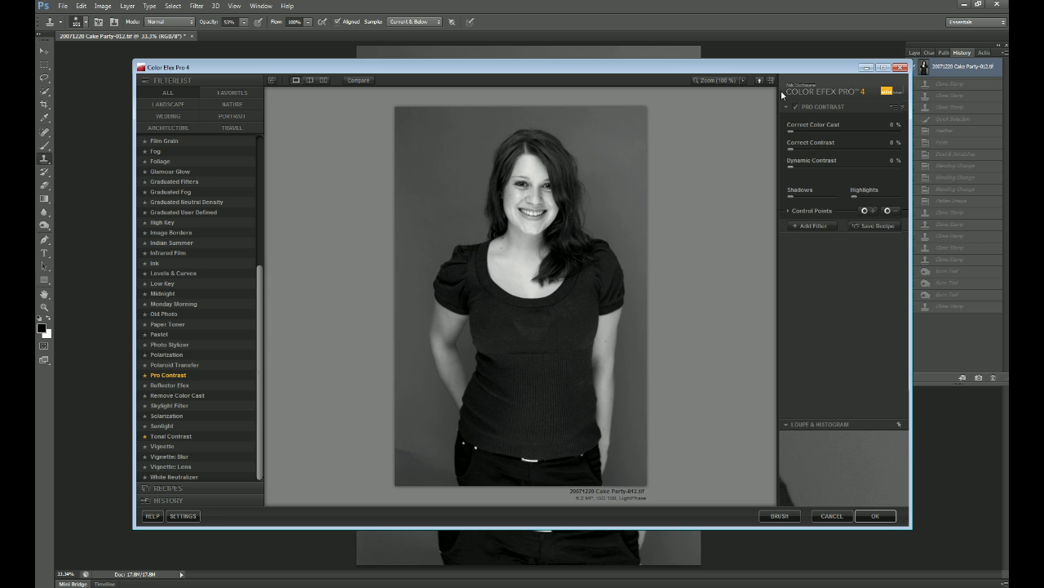
Set Correct Color Cast to 38%, Correct Contrast to 32% and Dynamic Contrast to 26%, fine-tune the color cast and contrast corrections, and apply the filter
click(796, 109)
click(796, 108)
drag(790, 131, 821, 173)
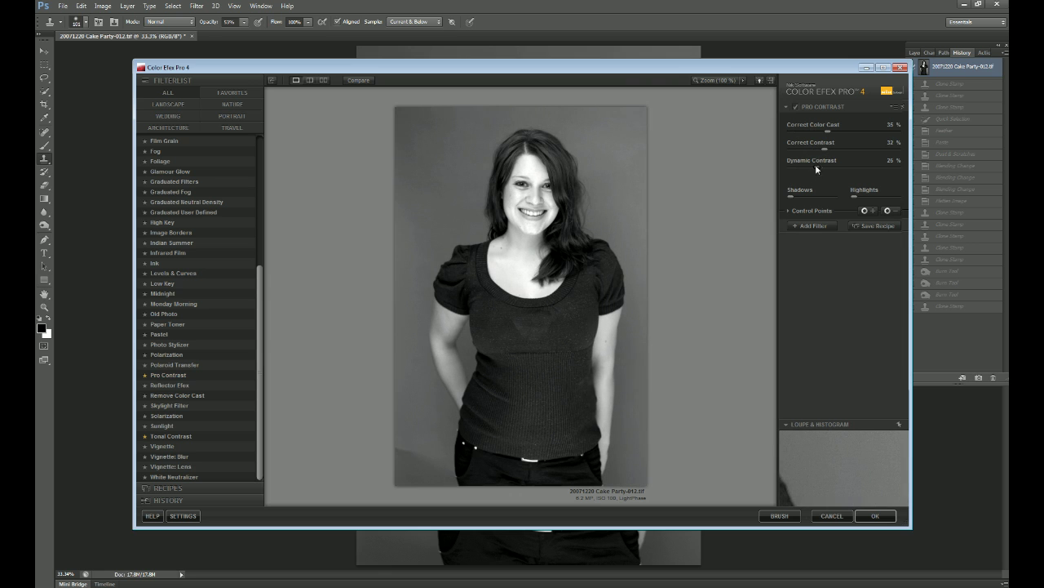
click(797, 108)
click(797, 107)
click(796, 107)
click(796, 107)
mouse_move(828, 132)
mouse_down()
mouse_move(812, 132)
mouse_move(823, 152)
mouse_move(802, 154)
mouse_move(831, 152)
mouse_move(803, 149)
mouse_move(813, 147)
mouse_up()
click(874, 515)
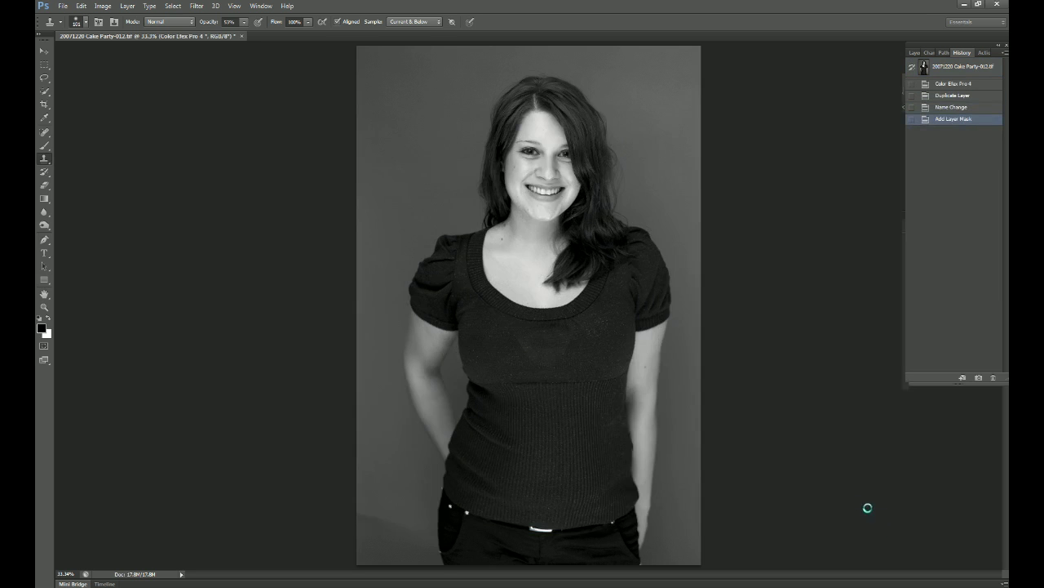
Compare the portrait with and without the Color Efex Pro 4 layer
click(915, 54)
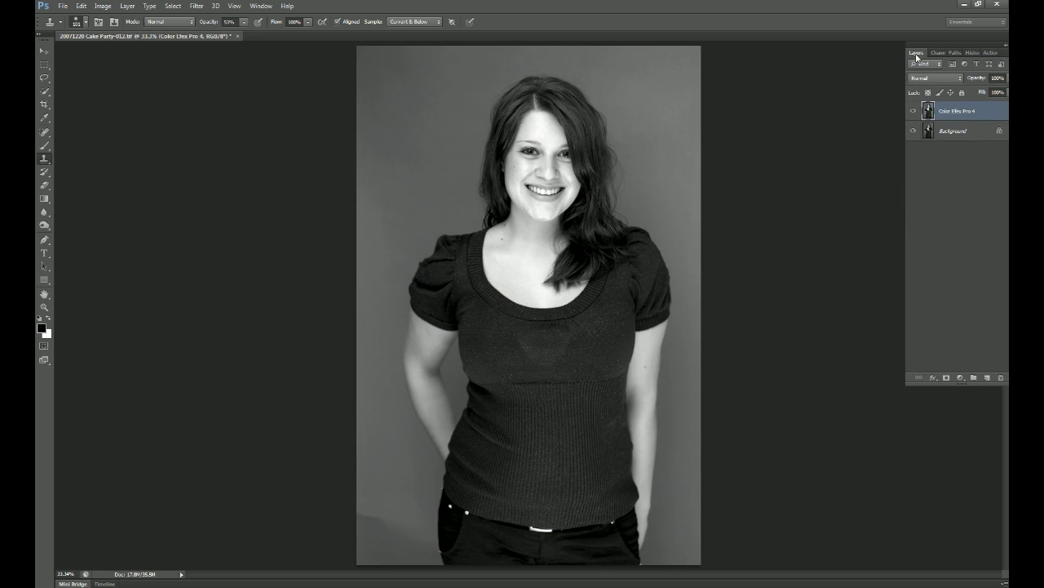
click(913, 111)
click(913, 112)
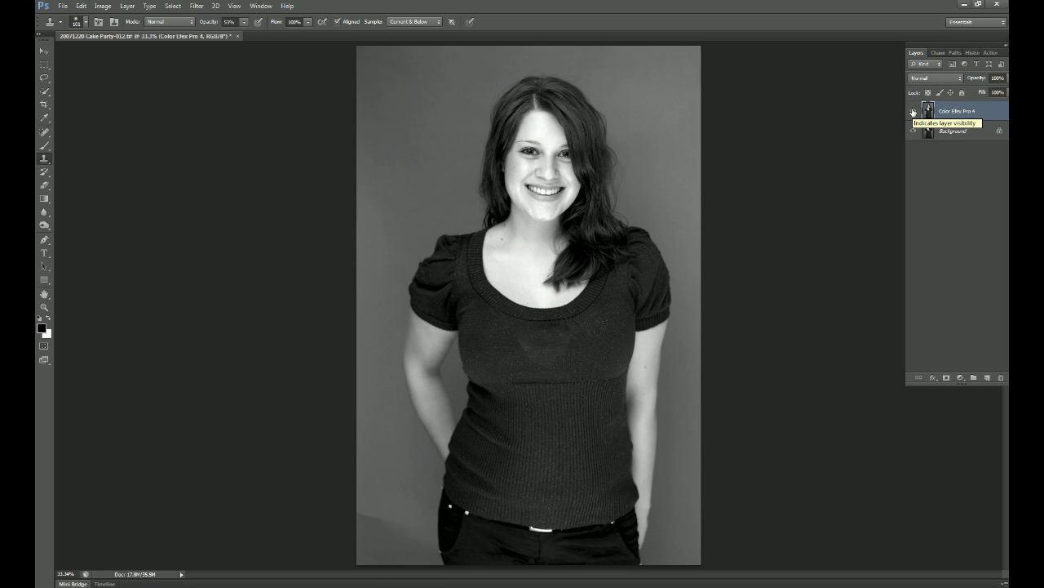
click(913, 111)
click(914, 111)
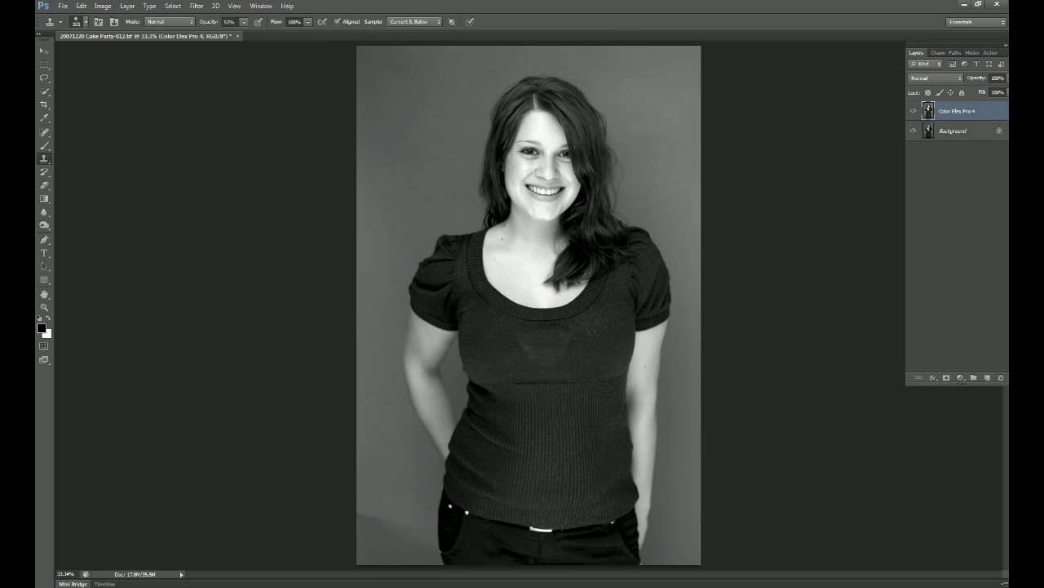
Select the backdrop around the woman with Quick Selection, feather the selection, and mask the Color Efex Pro 4 layer with it
key(w)
mouse_move(432, 131)
mouse_down()
mouse_move(389, 304)
mouse_move(381, 491)
mouse_up()
mouse_move(415, 80)
mouse_down()
mouse_move(532, 50)
mouse_move(600, 60)
mouse_move(645, 111)
mouse_move(678, 197)
mouse_move(694, 481)
mouse_move(689, 445)
mouse_up()
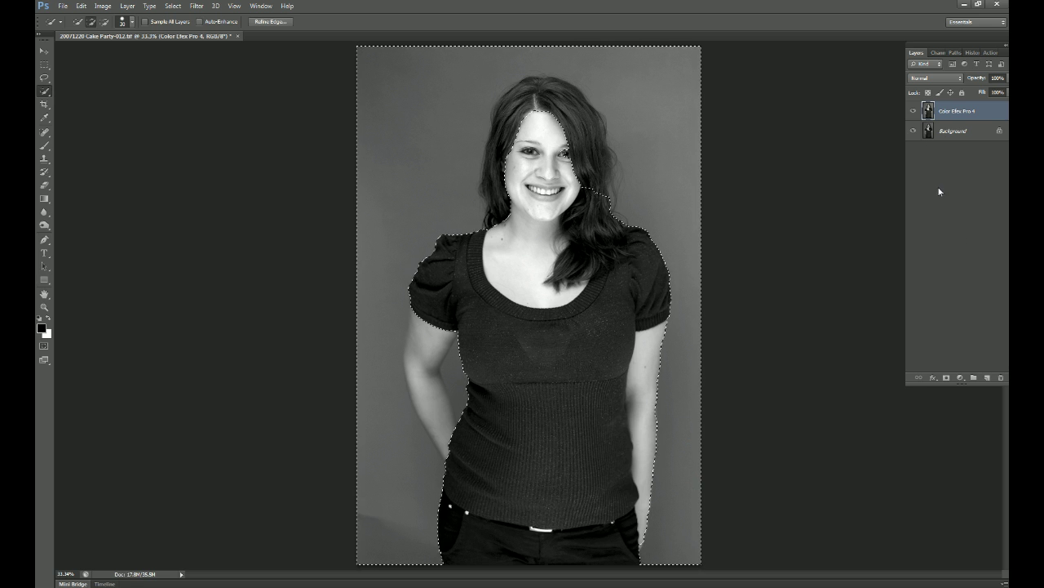
key(shift+F6)
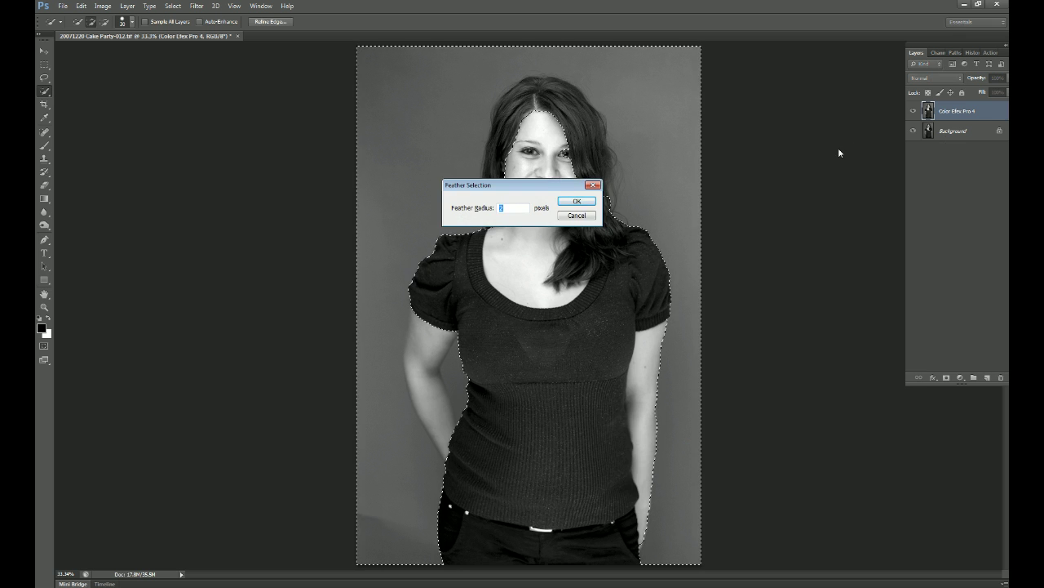
key(Return)
click(946, 378)
Compare the backdrop with and without the masked Color Efex Pro 4 layer, and flatten the image
click(914, 111)
click(914, 111)
click(915, 111)
click(914, 110)
click(915, 110)
click(915, 110)
click(915, 110)
click(915, 110)
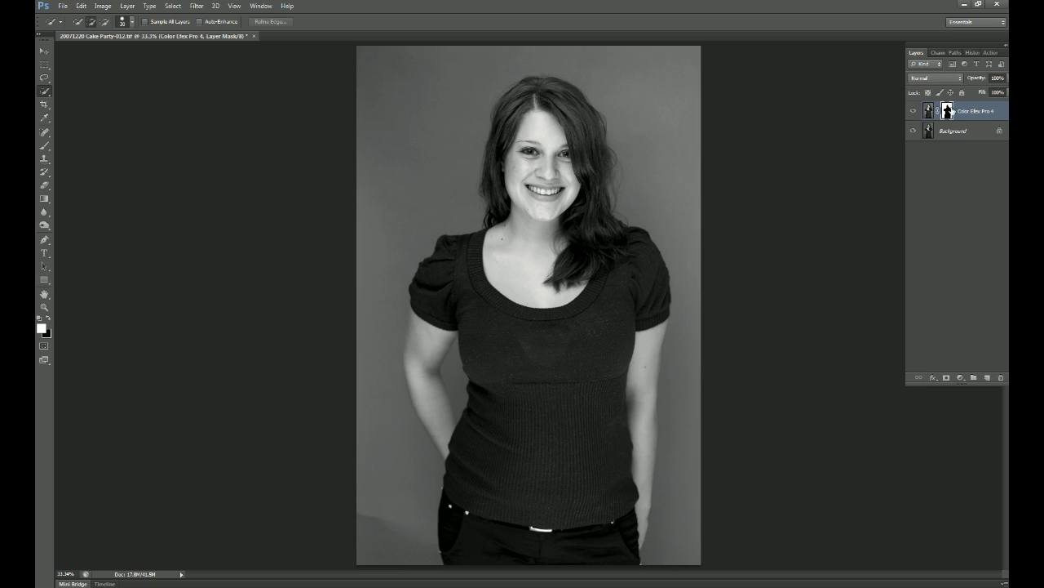
click(127, 6)
click(139, 339)
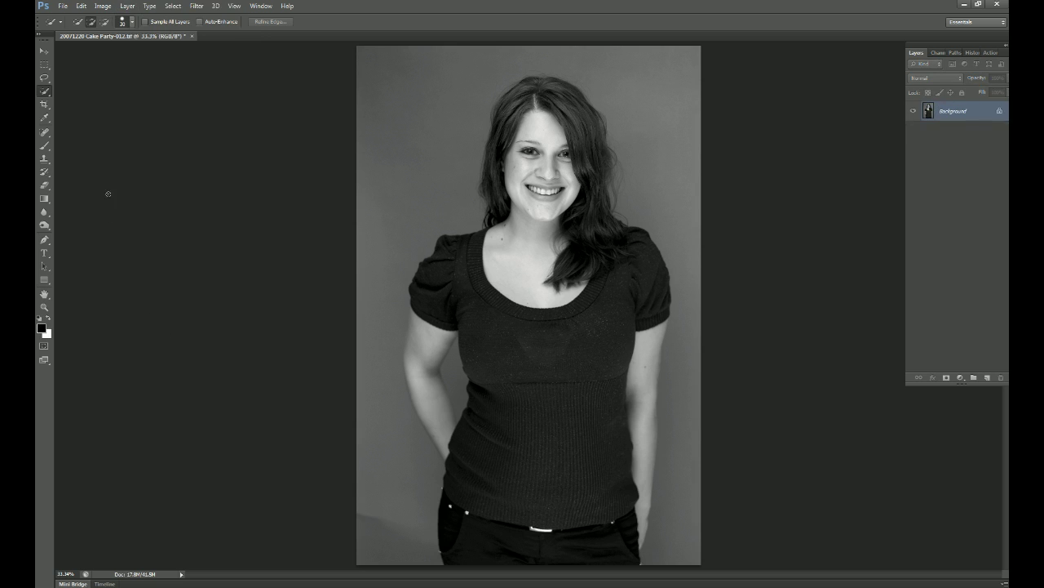
Select the dark top and trousers with Quick Selection, feather the selection, and copy it to a new layer
mouse_move(465, 270)
mouse_down()
mouse_move(527, 369)
mouse_move(556, 509)
mouse_move(578, 419)
mouse_move(642, 285)
mouse_up()
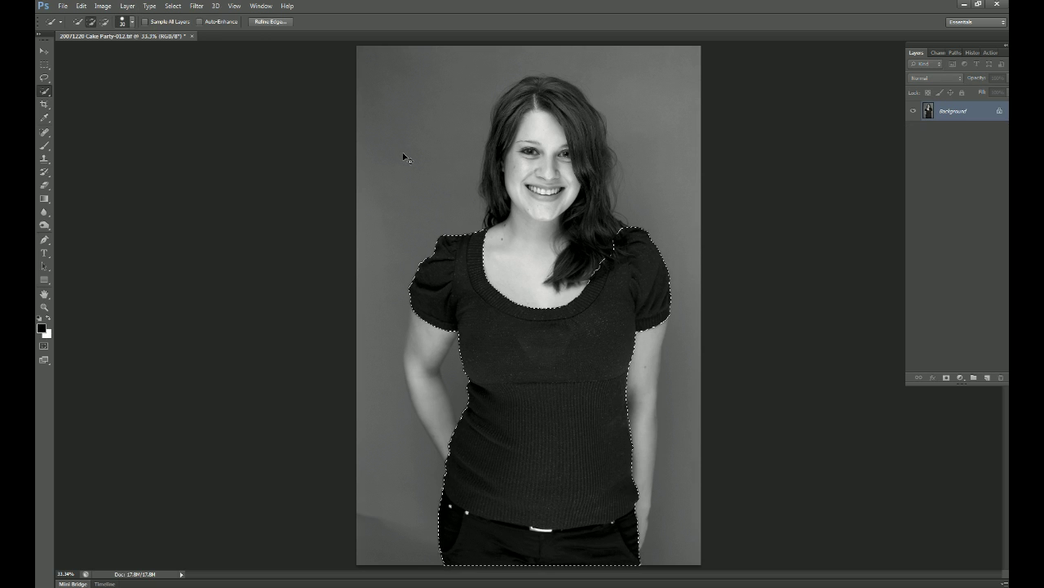
key(shift+F6)
key(Return)
key(ctrl+j)
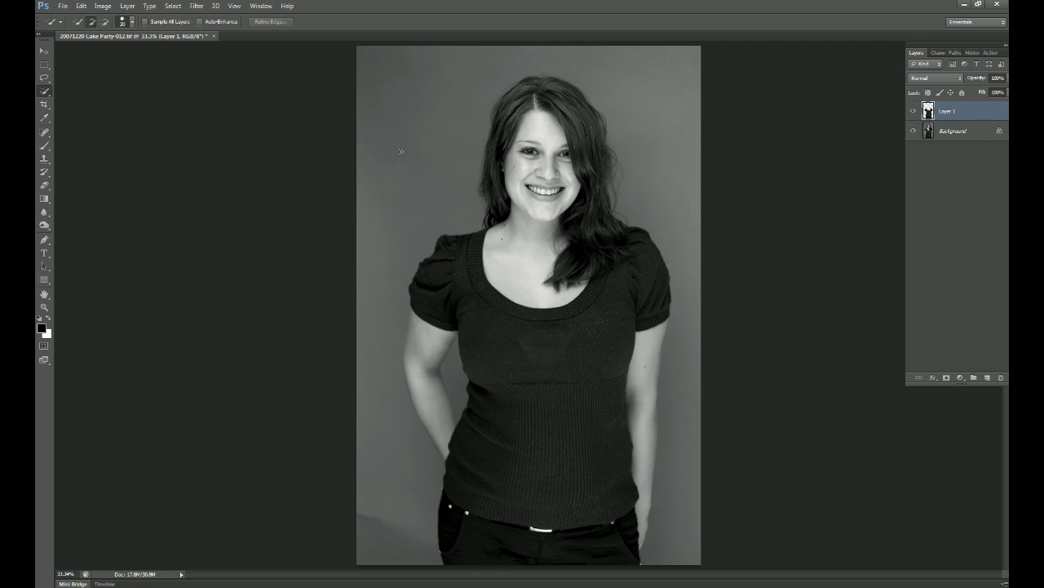
click(914, 130)
click(914, 130)
Apply Dust & Scratches to the clothing layer with a radius of 3 pixels and a threshold of 0, checking the preview up close
click(198, 7)
mouse_move(248, 134)
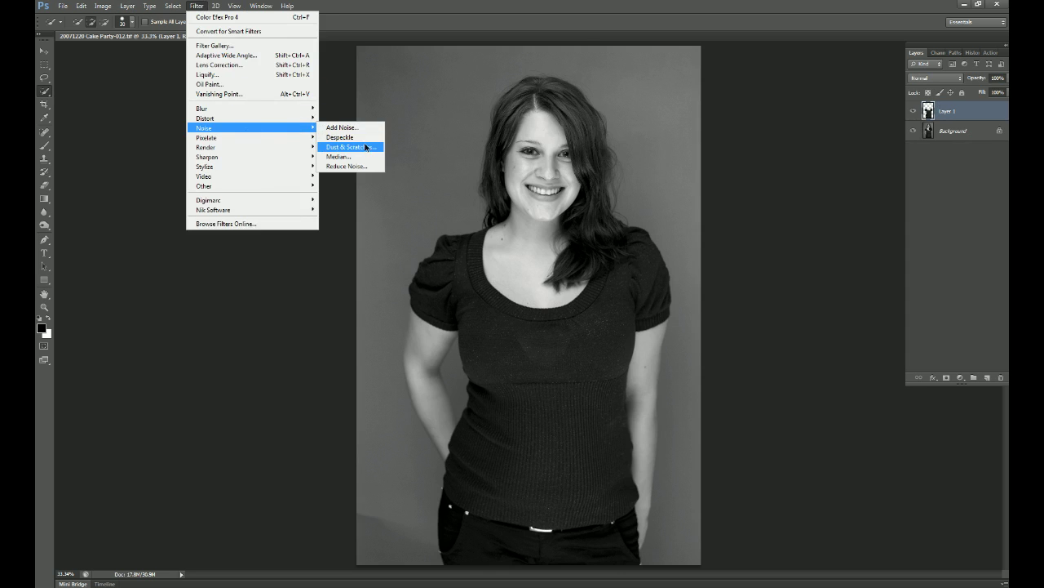
click(367, 152)
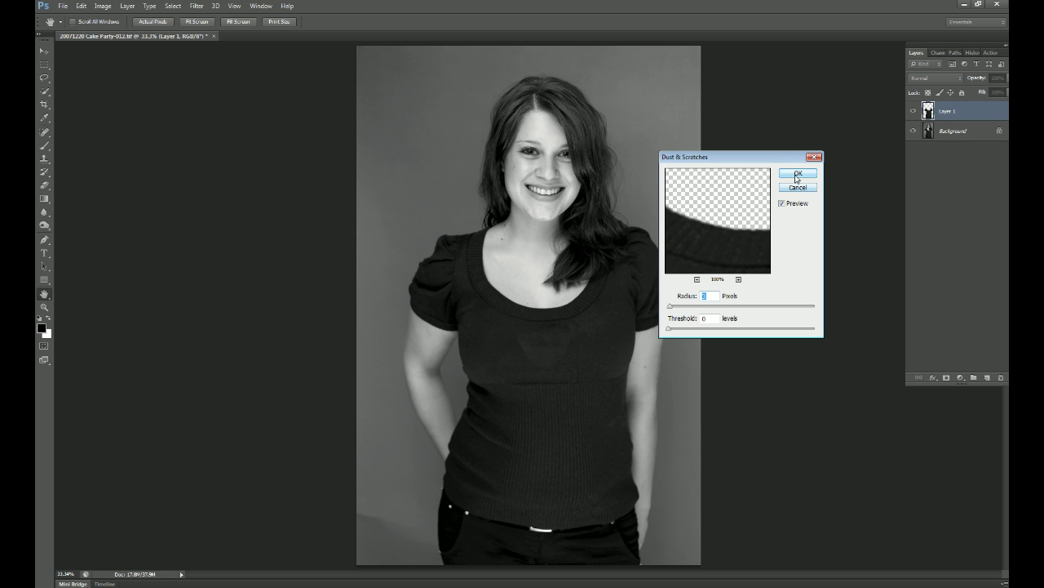
key(ctrl+plus)
key(ctrl+plus)
key(ctrl+plus)
key(ctrl+plus)
click(783, 204)
click(782, 204)
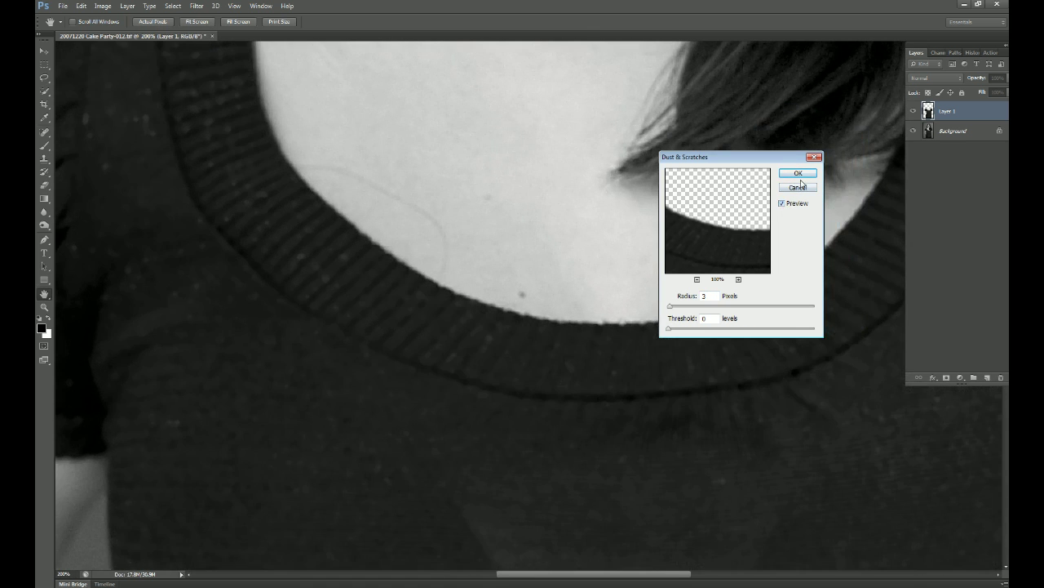
click(798, 173)
Set the clothing layer's blend mode to Darken
key(w)
click(935, 77)
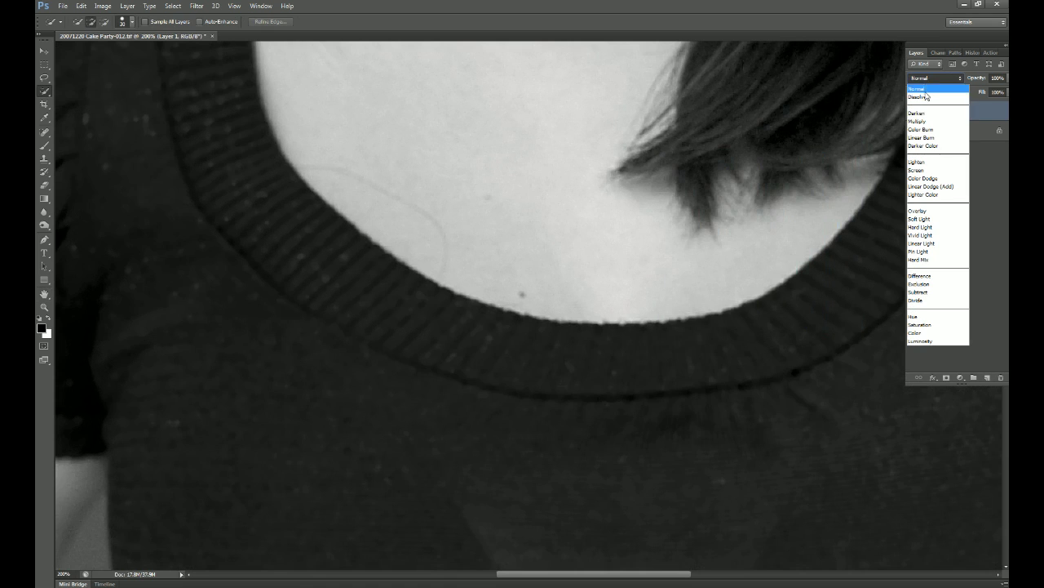
click(928, 112)
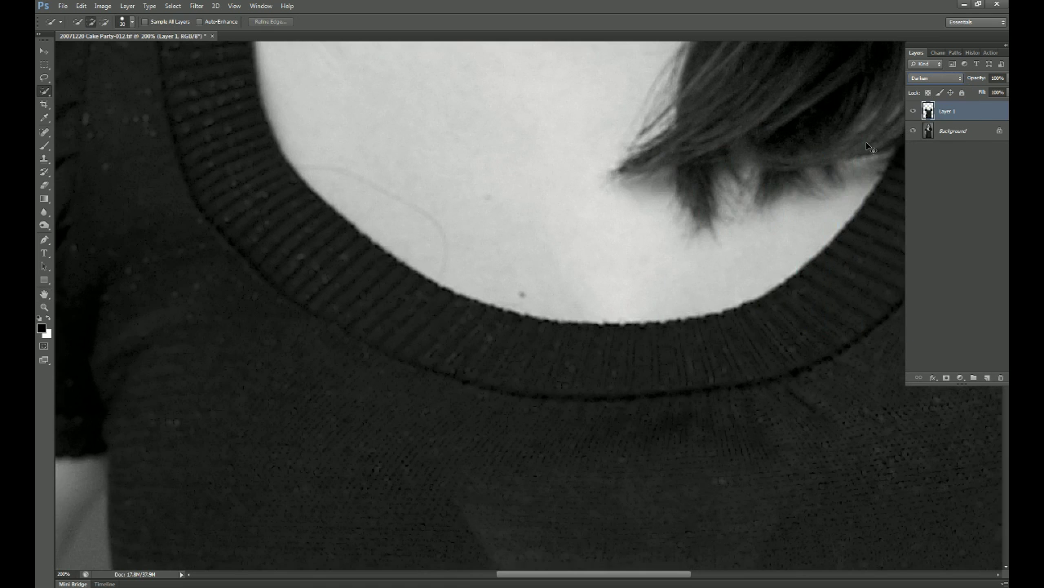
Compare the sweater with and without the lint-reduction layer, and flatten the image
key(ctrl+minus)
drag(595, 401, 587, 210)
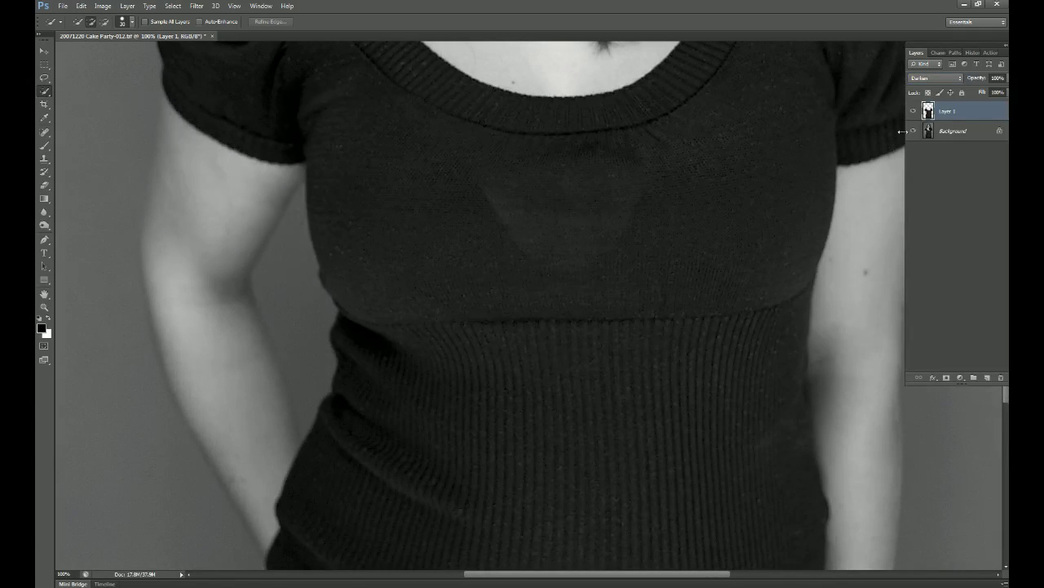
click(915, 112)
click(914, 112)
click(915, 112)
click(915, 112)
click(915, 112)
click(914, 112)
click(127, 6)
click(145, 338)
key(ctrl+0)
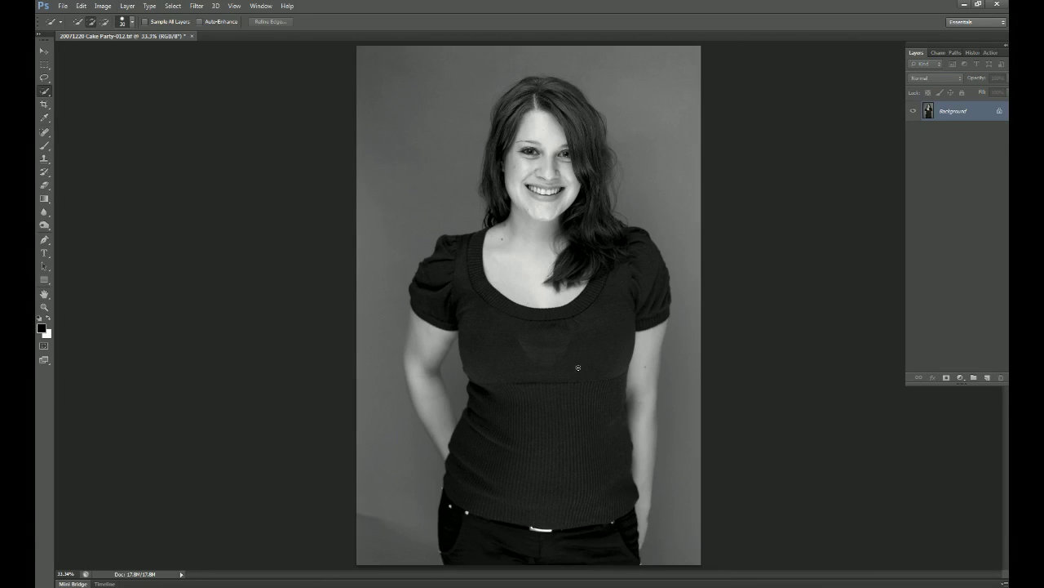
Clone out the stray hair on the chest above the neckline using a much smaller, soft Clone Stamp brush
click(44, 158)
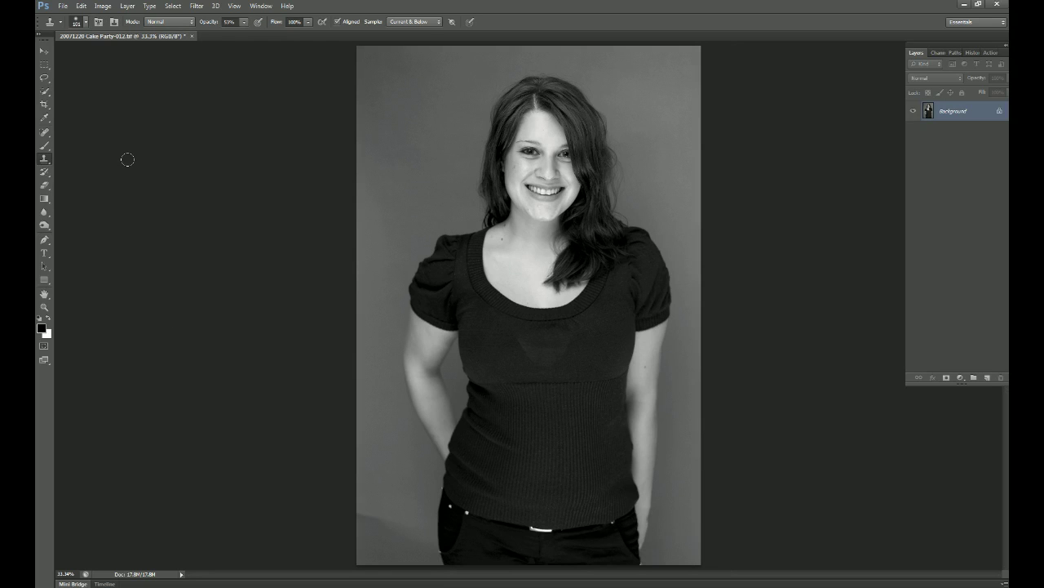
alt+scroll(522, 196, up, 5)
mouse_move(506, 191)
mouse_down()
mouse_move(531, 351)
mouse_move(473, 163)
mouse_move(490, 135)
mouse_up()
right_click(541, 281)
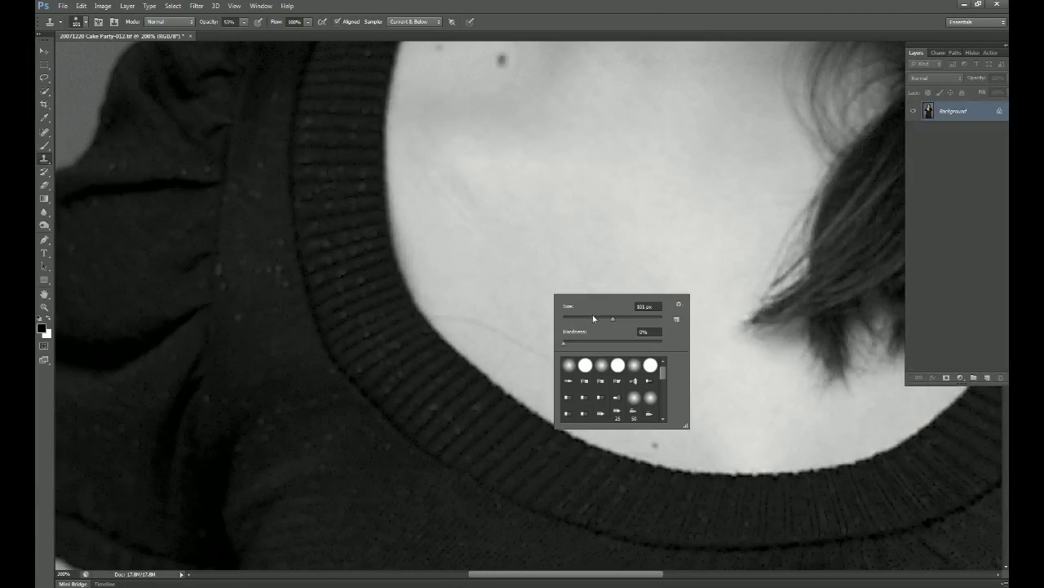
key(Escape)
right_click(528, 278)
key(bracketleft)
key(bracketleft)
key(bracketleft)
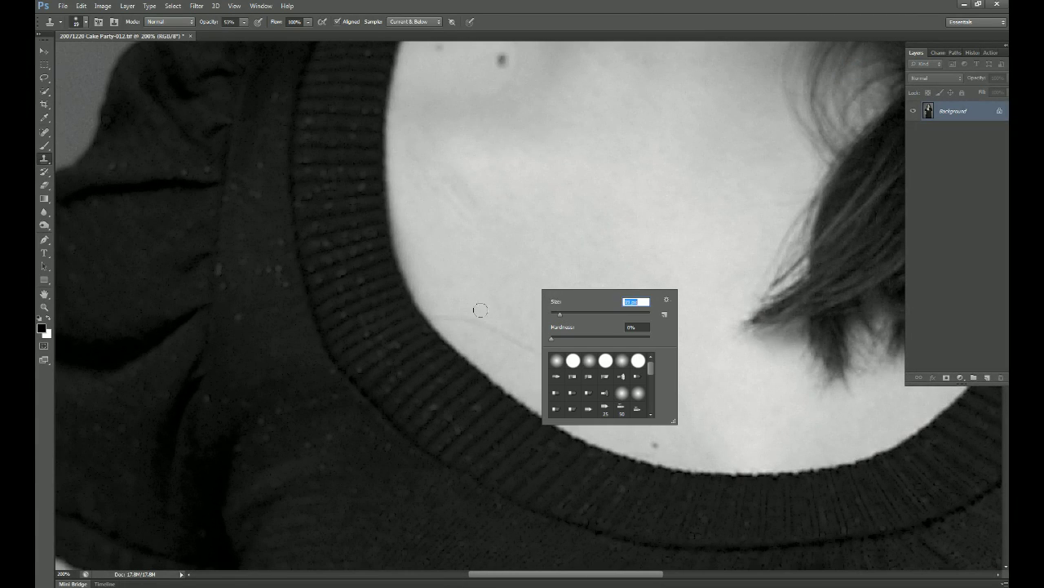
key(Return)
mouse_move(520, 336)
mouse_down()
mouse_move(571, 373)
mouse_move(583, 420)
mouse_move(576, 400)
mouse_up()
Set the Clone Stamp opacity to 100% and clone out the moles and spots on the neck, jaw and chin
key(0)
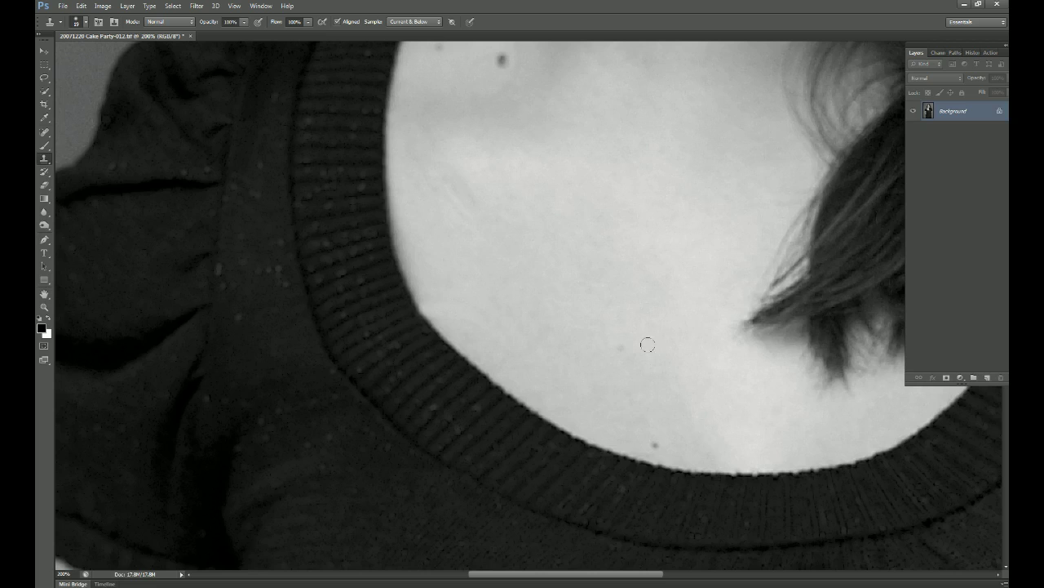
drag(576, 229, 573, 335)
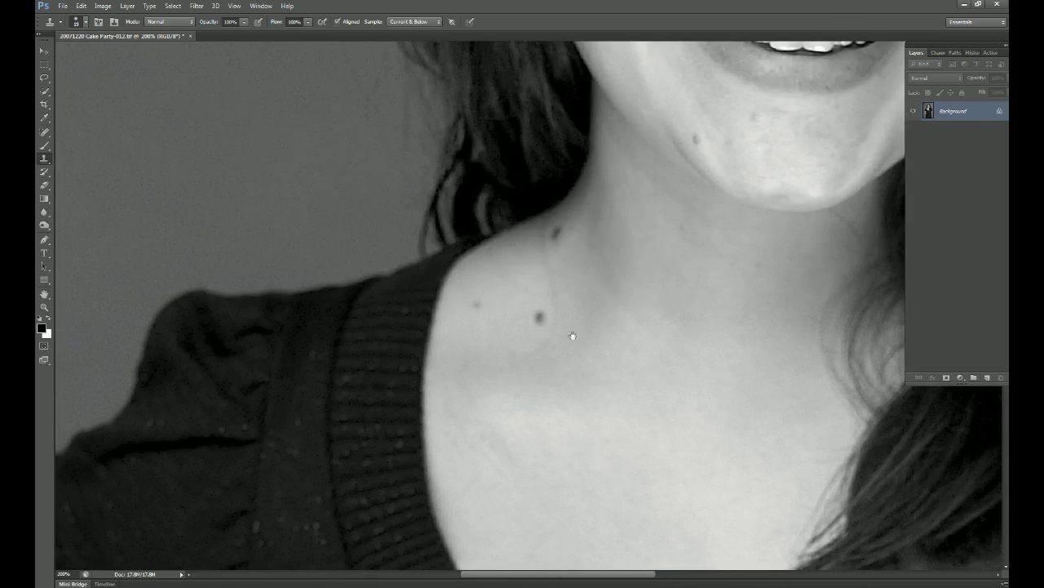
click(537, 318)
click(557, 235)
drag(719, 154, 618, 296)
click(593, 288)
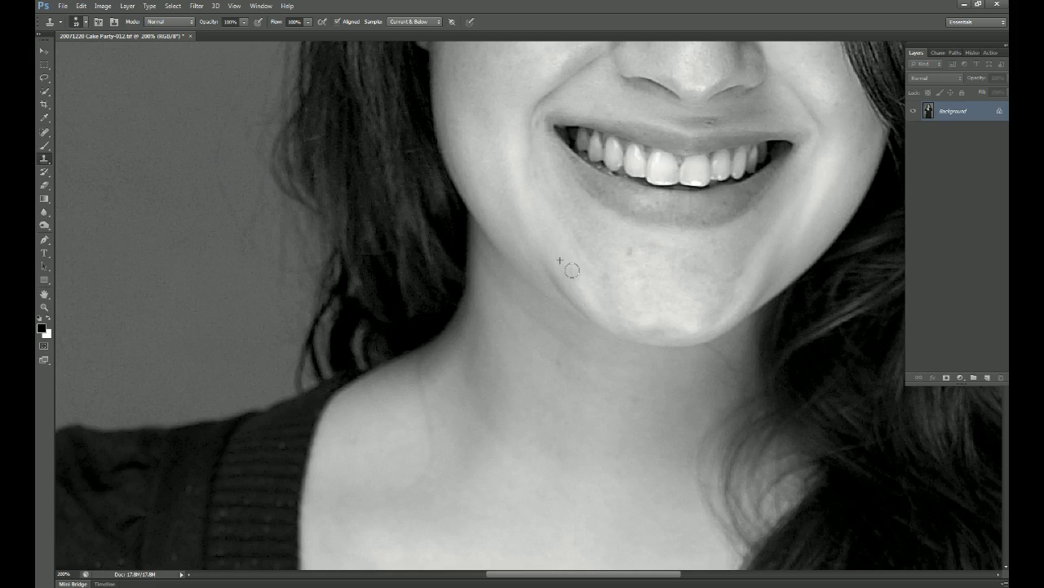
click(630, 250)
Clone out the dark mark on the cheek beneath the eye and compare before and after
drag(651, 165, 529, 364)
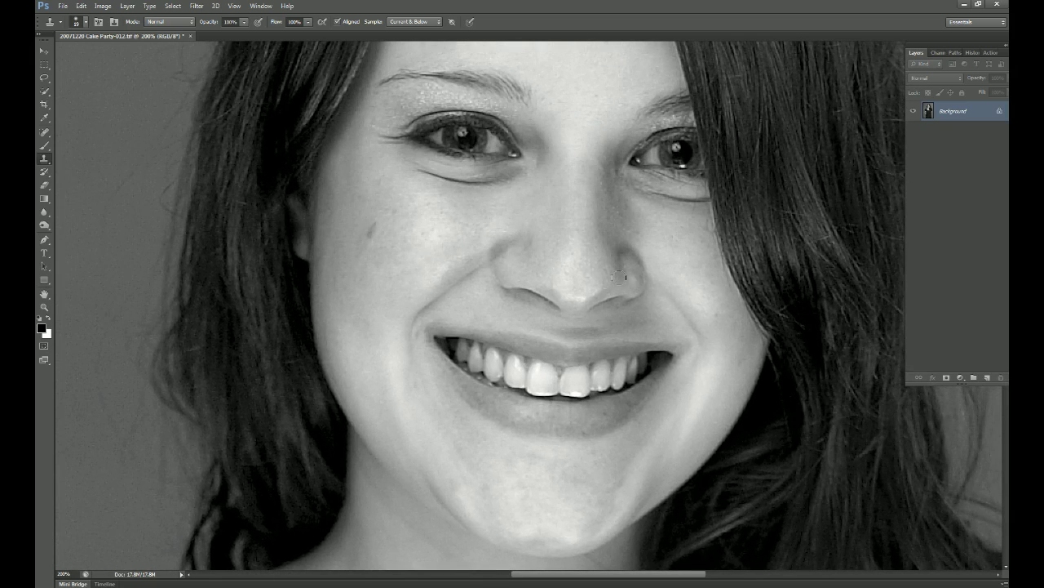
alt+click(380, 243)
click(372, 228)
key(ctrl+z)
key(ctrl+z)
Examine the forehead, face, hair, clothing and lower backdrop for remaining blemishes
scroll(398, 209, up, 5)
scroll(398, 209, right, 3)
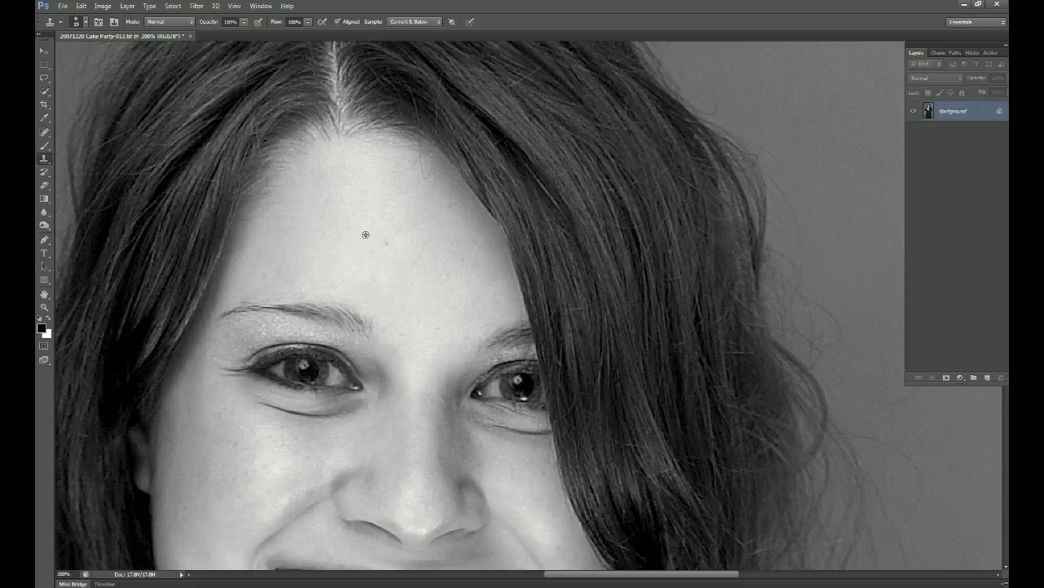
drag(422, 430, 410, 215)
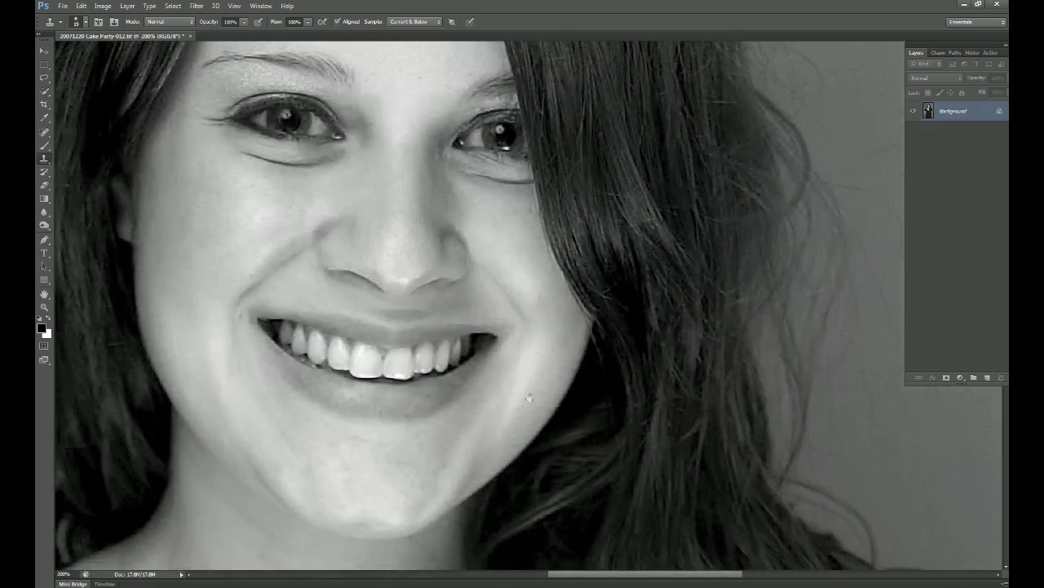
drag(527, 396, 528, 186)
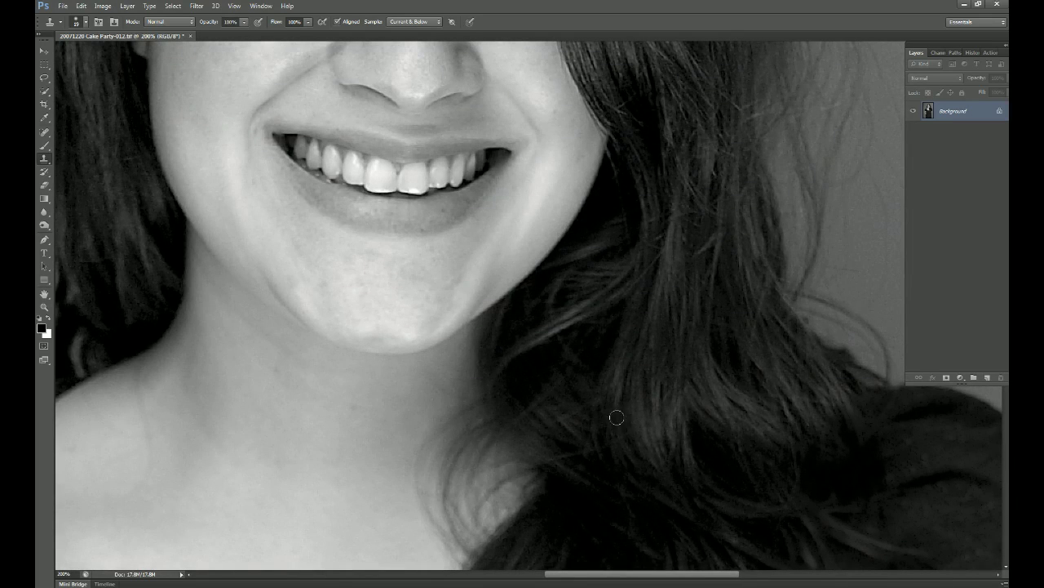
key(ctrl+minus)
key(ctrl+minus)
scroll(523, 326, down, 5)
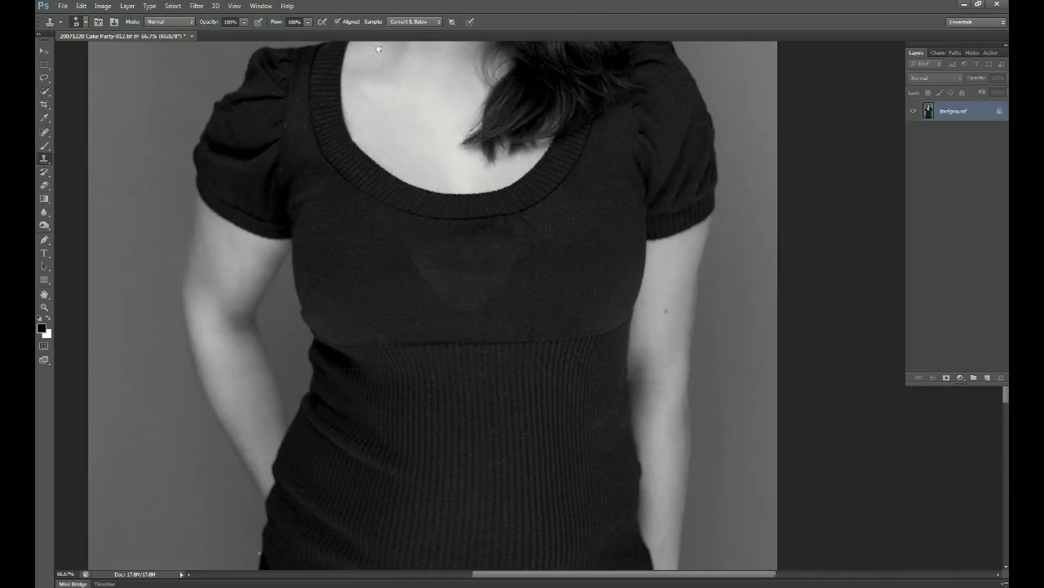
scroll(422, 289, up, 8)
scroll(422, 289, down, 6)
scroll(415, 172, left, 2)
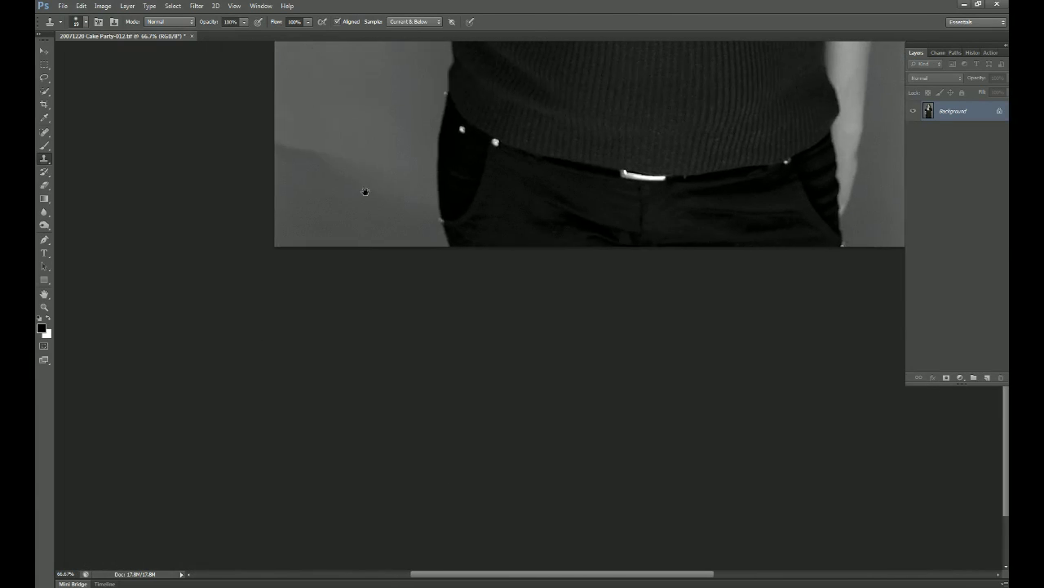
Clone away the dark backdrop patch beside the hip at the portrait's lower left with a soft 422 px brush
scroll(364, 242, up, 2)
right_click(395, 259)
click(488, 286)
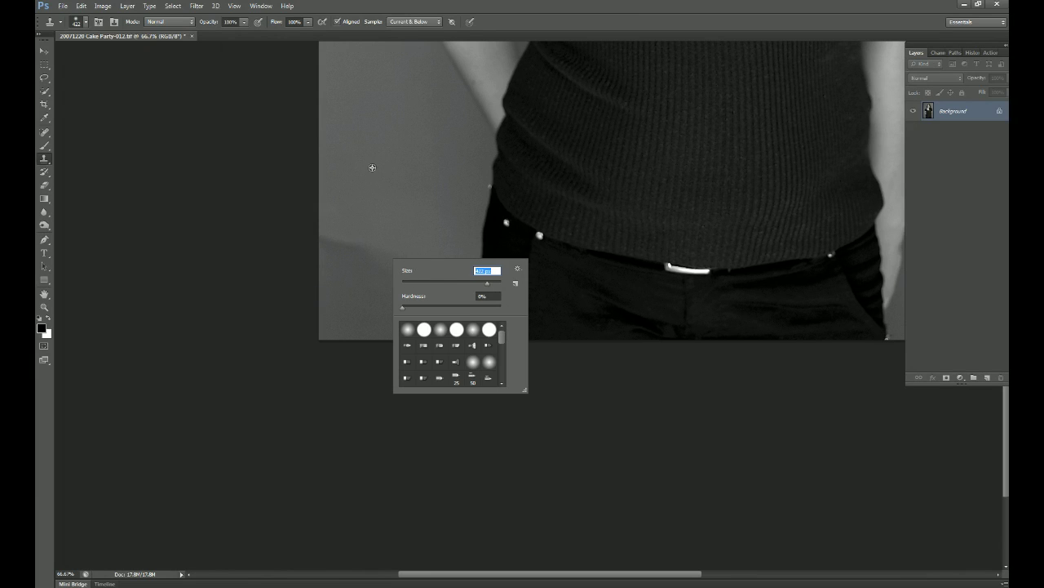
key(Return)
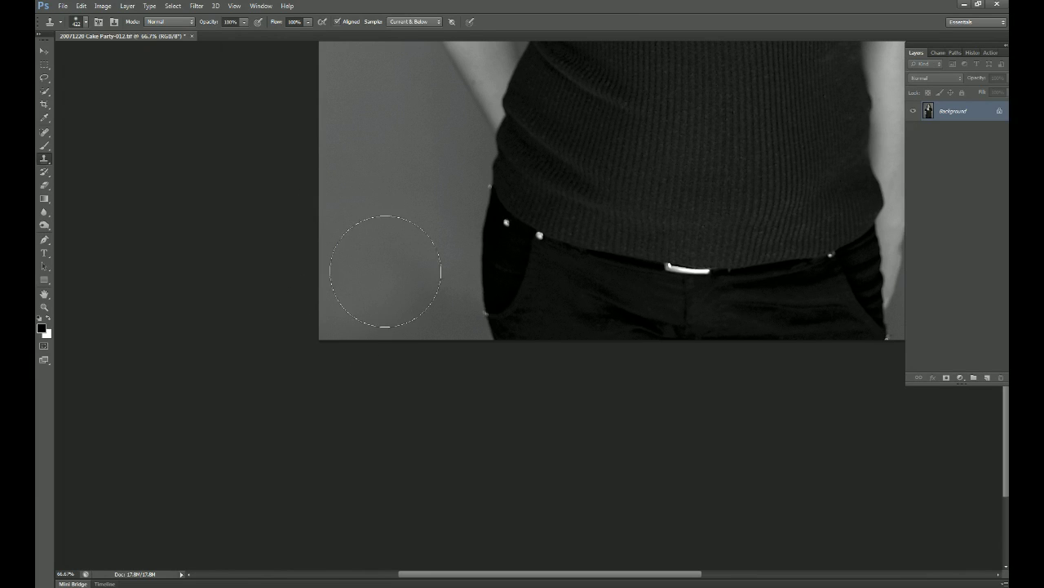
Set the Clone Stamp brush to 42 px and clone out the bright rivets around the trouser pocket on the portrait's left side
right_click(602, 225)
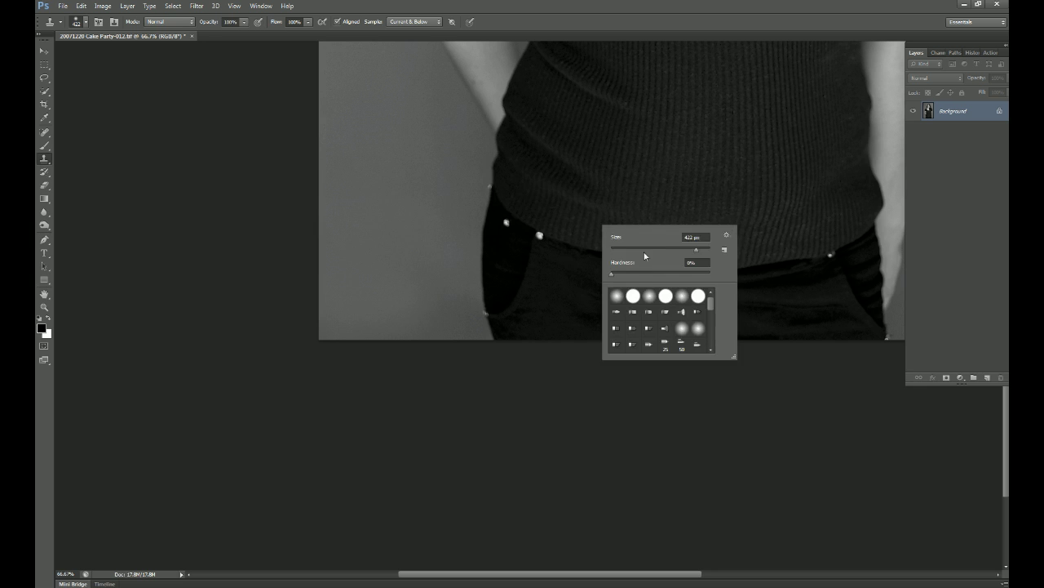
text(12)
key(Return)
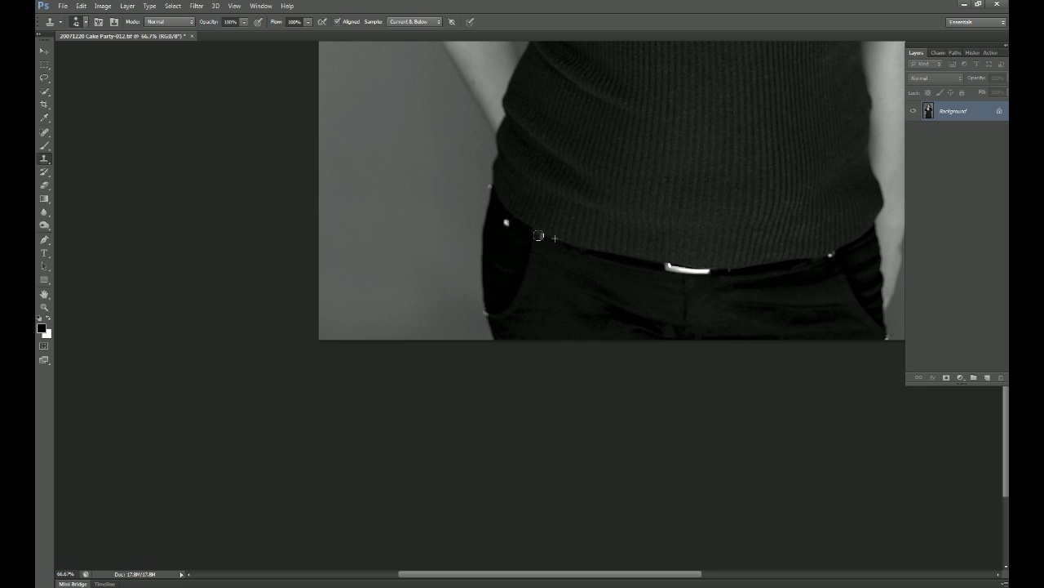
key(ctrl+plus)
key(ctrl+plus)
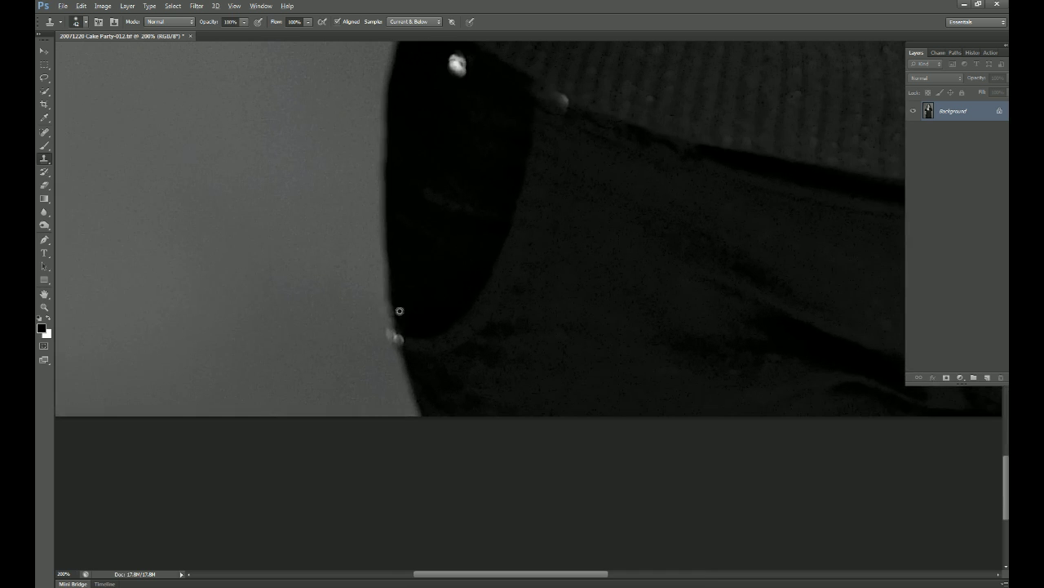
drag(459, 126, 427, 315)
alt+click(427, 315)
drag(421, 267, 444, 290)
Reduce the brush to 20 px and clone out the remaining bright rivets along the hip edge and the opposite side of the waistband
right_click(550, 350)
drag(574, 373, 572, 374)
key(Return)
drag(537, 310, 510, 306)
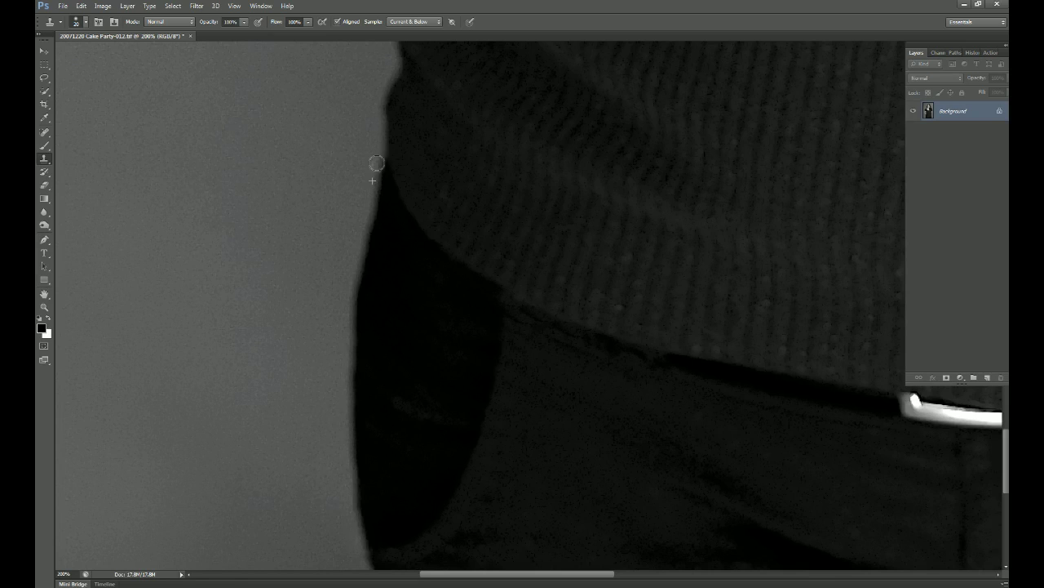
drag(589, 279, 401, 258)
scroll(401, 258, right, 4)
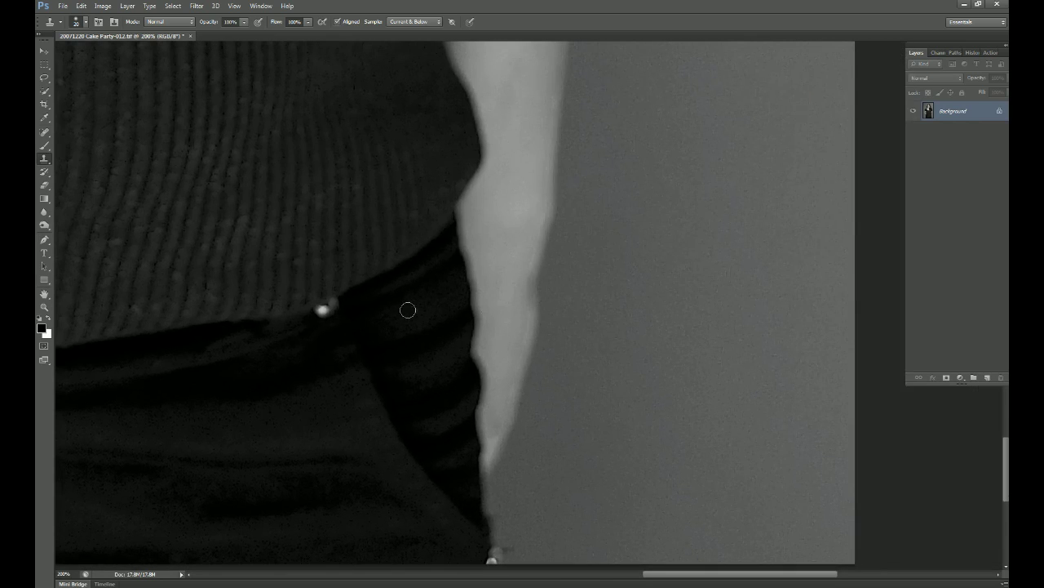
drag(338, 301, 319, 310)
Sharpen the portrait with Unsharp Mask, raising the amount moderately while comparing the face with and without the preview
scroll(469, 267, up, 3)
scroll(349, 368, left, 2)
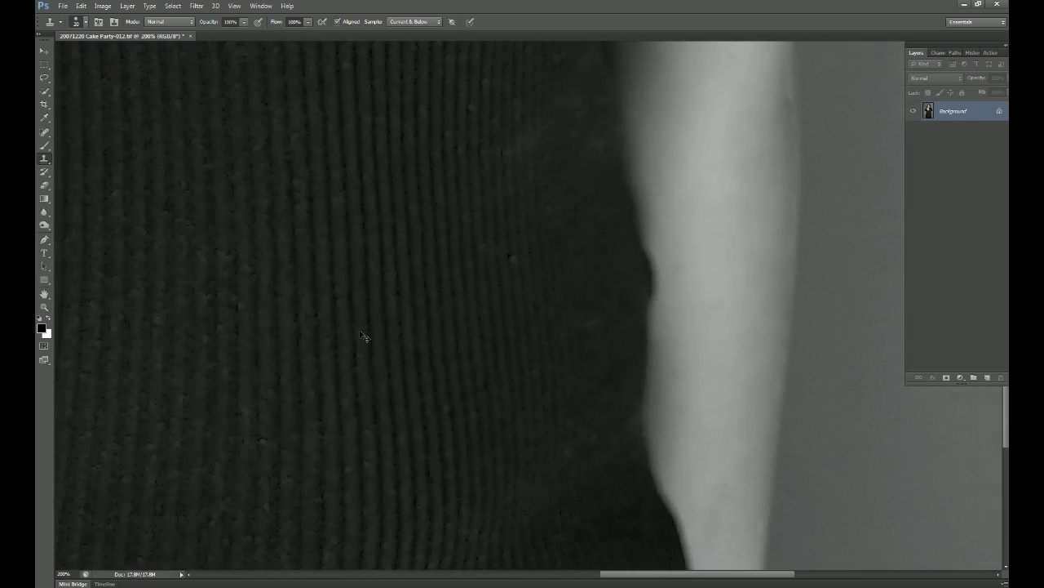
key(ctrl+minus)
scroll(530, 285, up, 5)
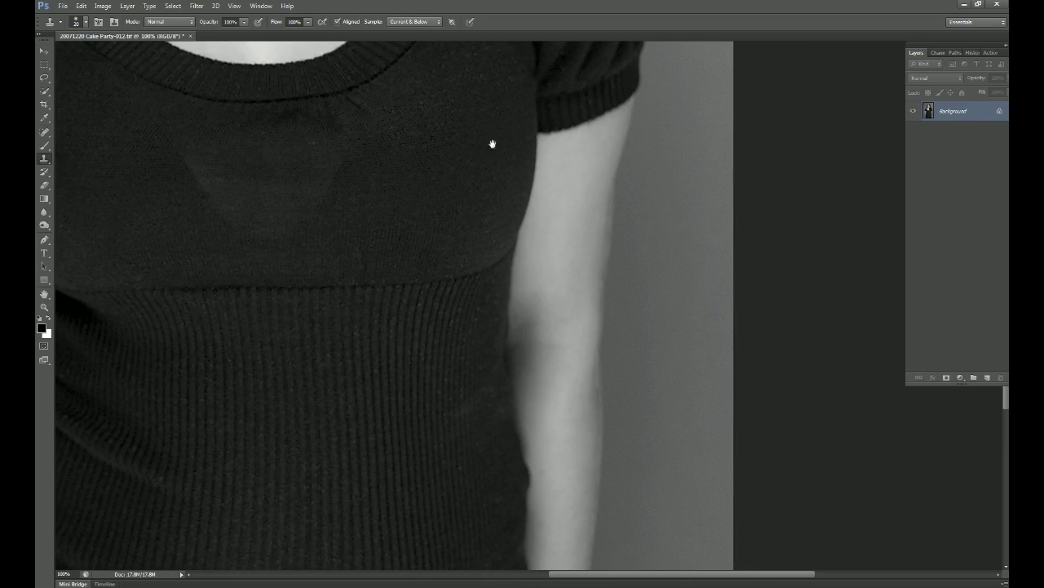
drag(492, 144, 438, 473)
drag(325, 47, 519, 370)
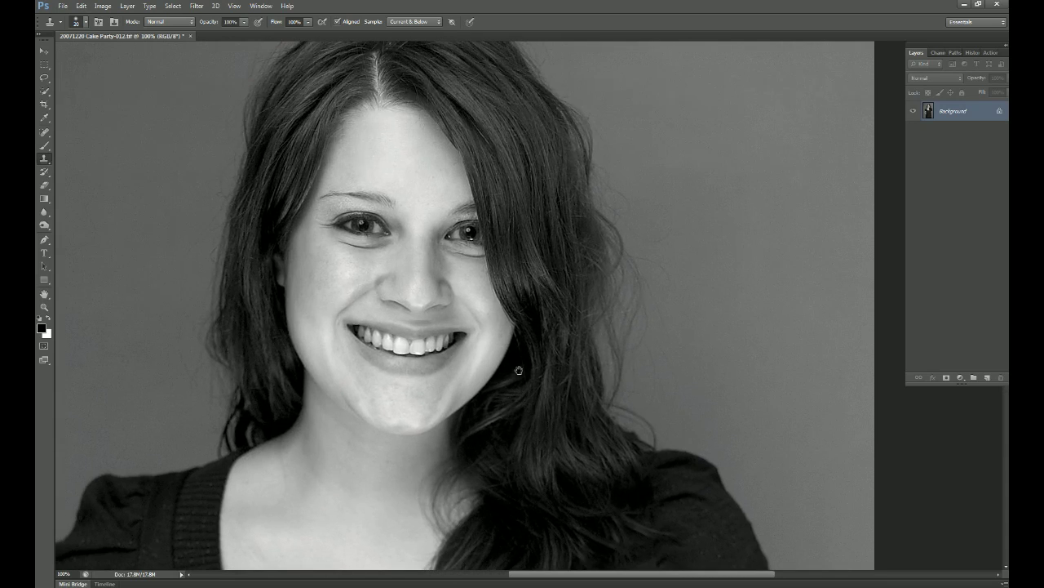
click(197, 7)
mouse_move(235, 160)
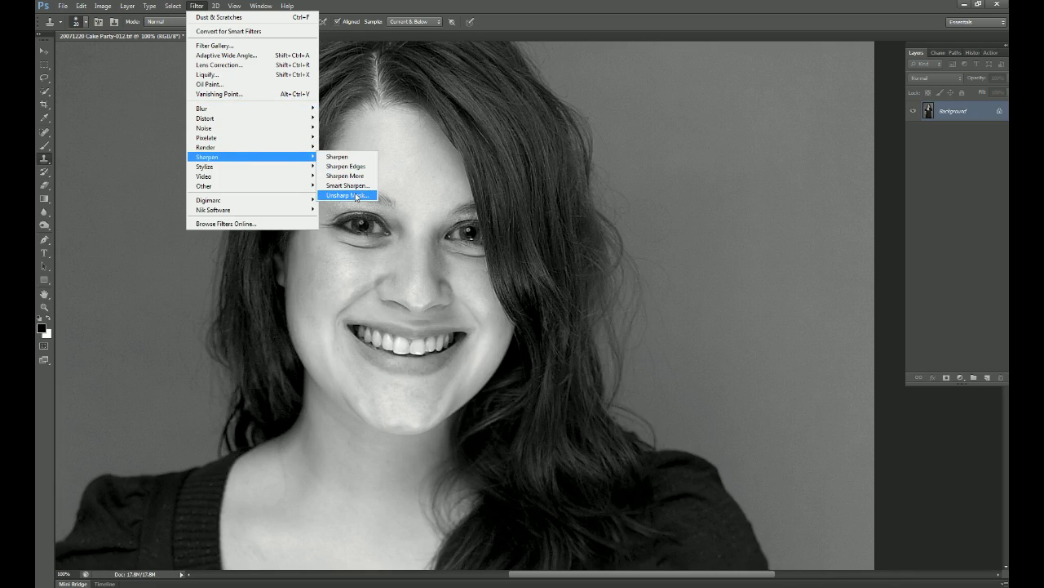
click(357, 197)
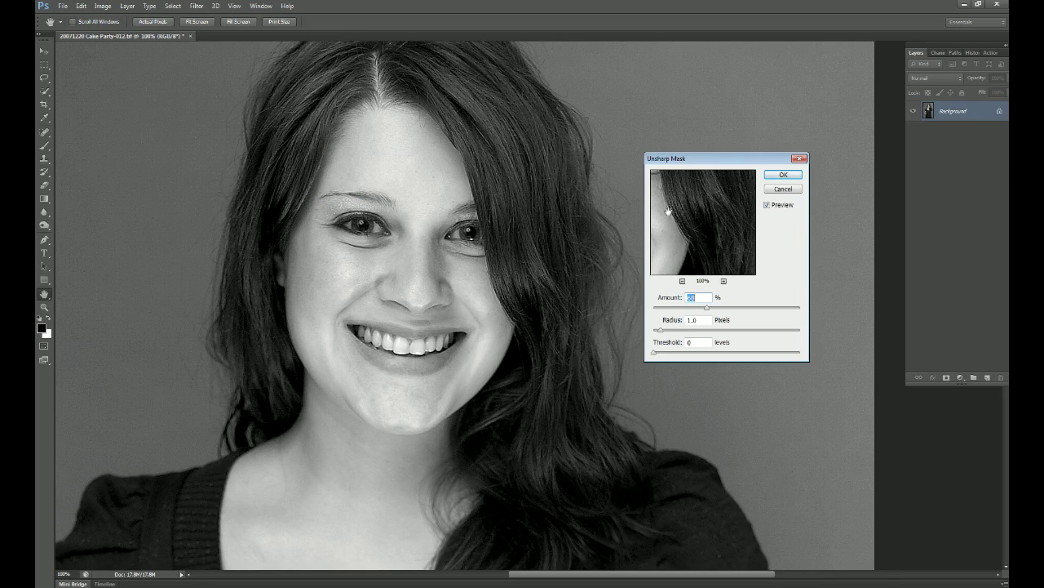
click(772, 208)
key(Tab)
click(720, 309)
click(768, 207)
drag(720, 309, 715, 309)
click(784, 174)
key(s)
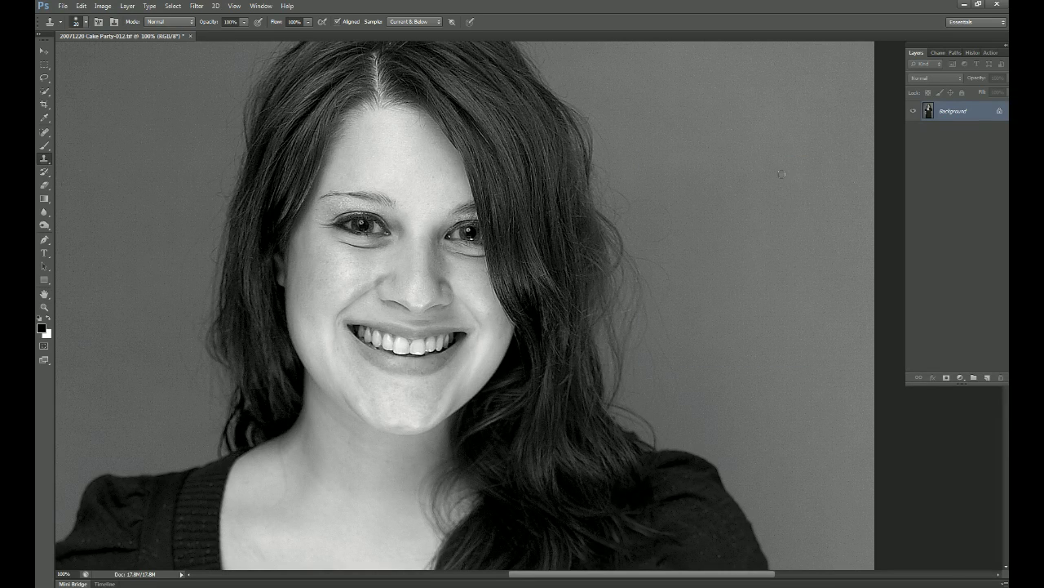
In the Liquify filter, push both sides of the waist slightly inward with the Forward Warp tool at brush size 901
key(ctrl+0)
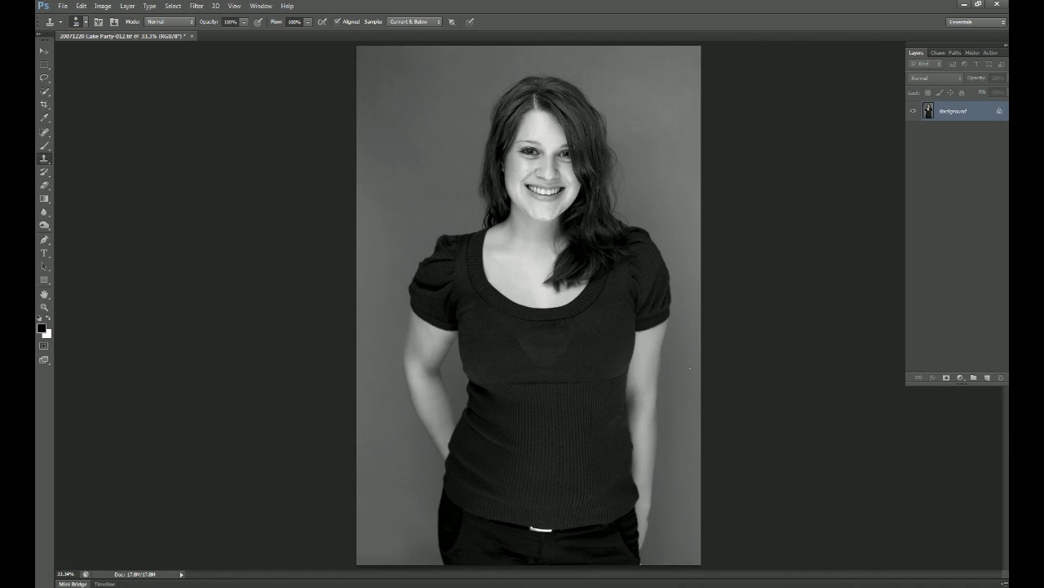
click(196, 5)
click(225, 75)
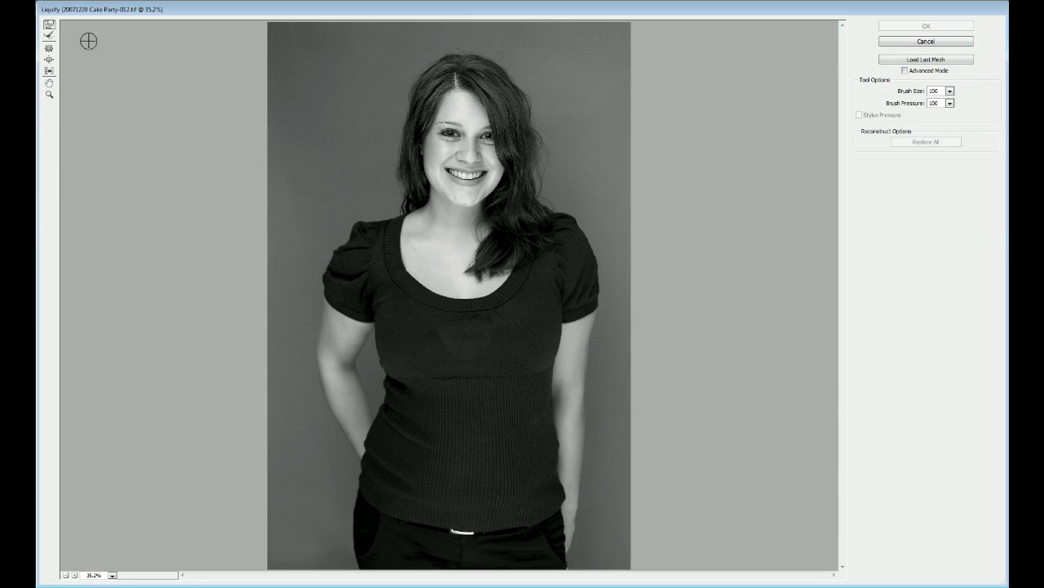
click(950, 91)
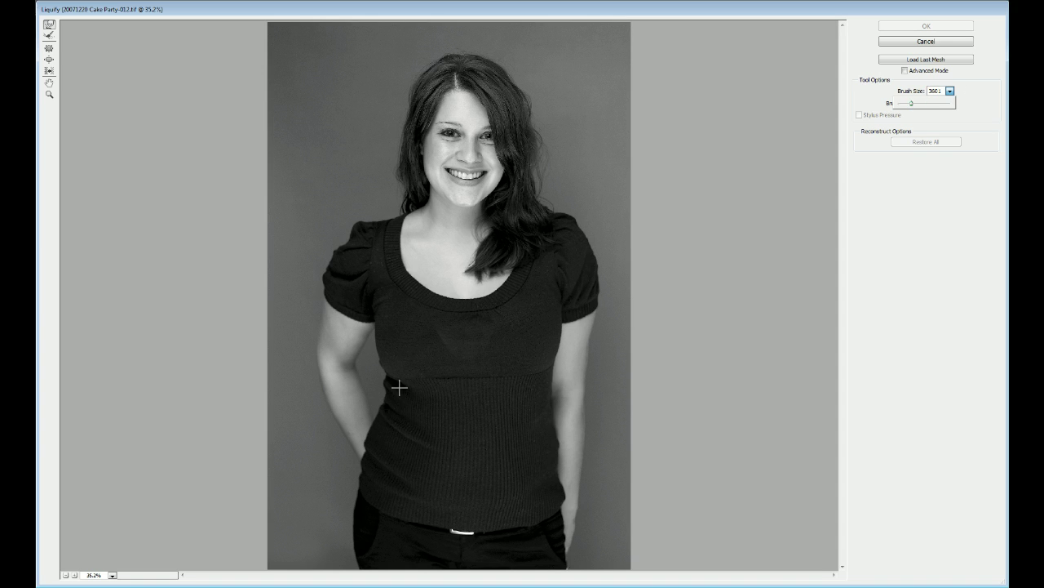
drag(388, 397, 388, 395)
key(ctrl+z)
click(950, 92)
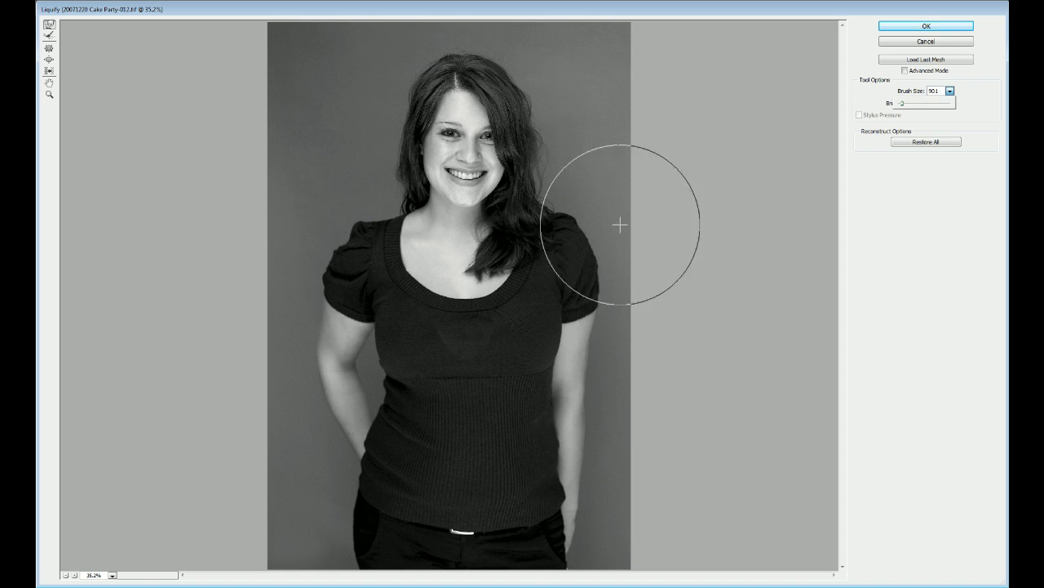
click(387, 407)
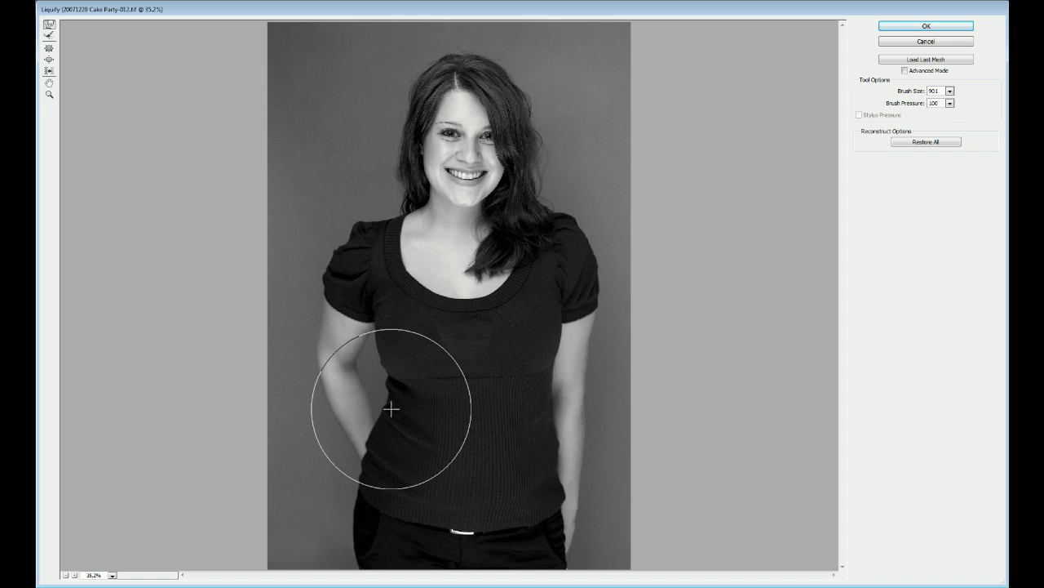
mouse_move(545, 411)
mouse_down()
mouse_move(538, 417)
mouse_move(588, 378)
mouse_up()
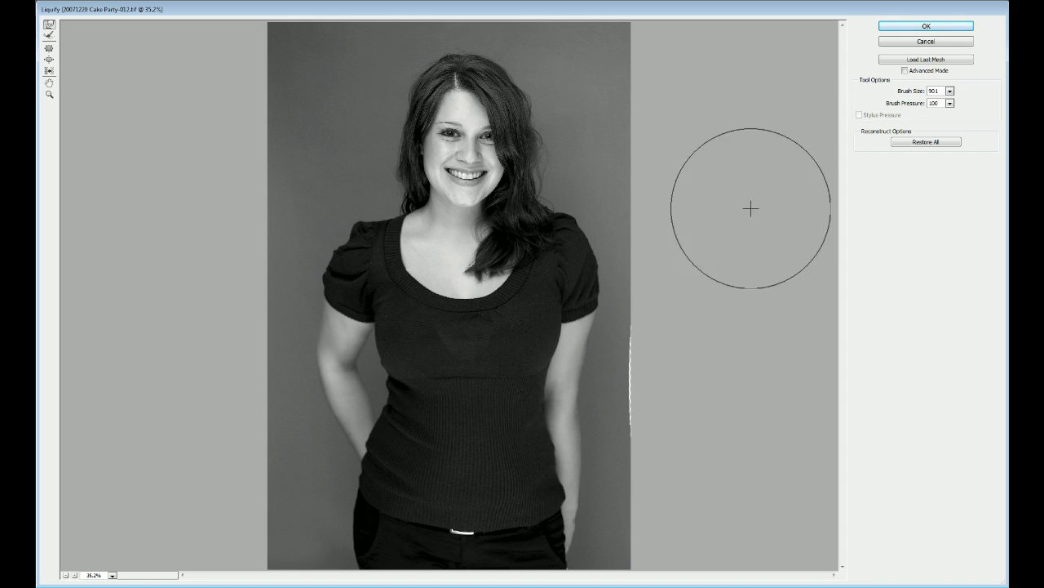
Reduce the Liquify brush size to 601 and nudge the outer edges of both sleeves inward
click(950, 91)
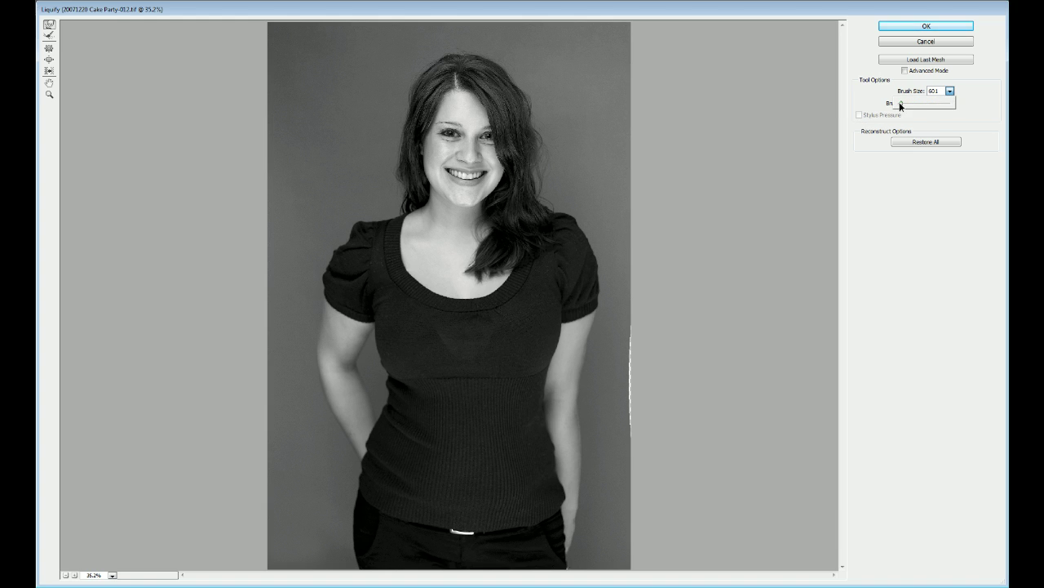
click(327, 291)
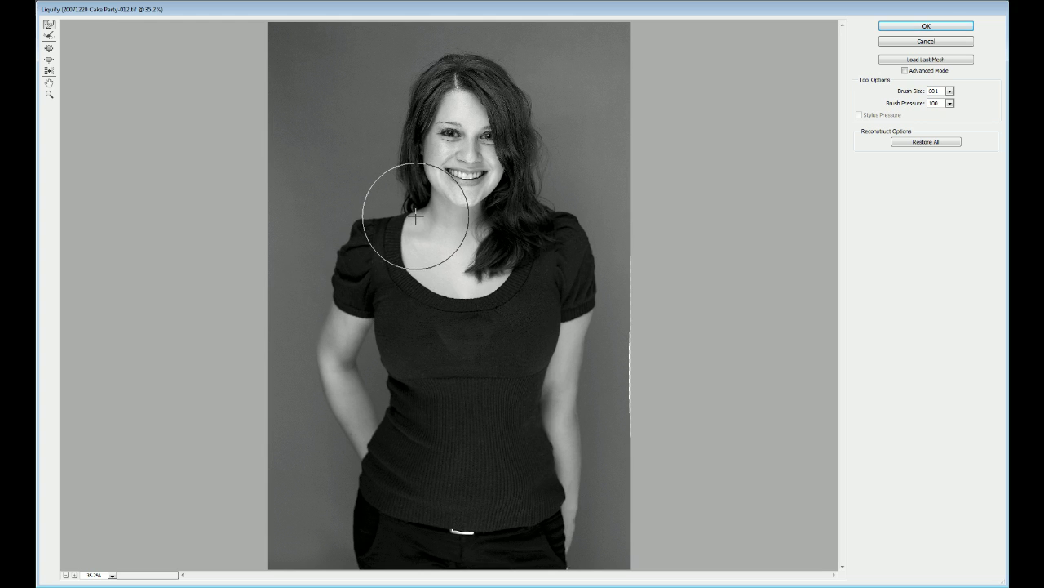
drag(509, 168, 508, 172)
key(ctrl+z)
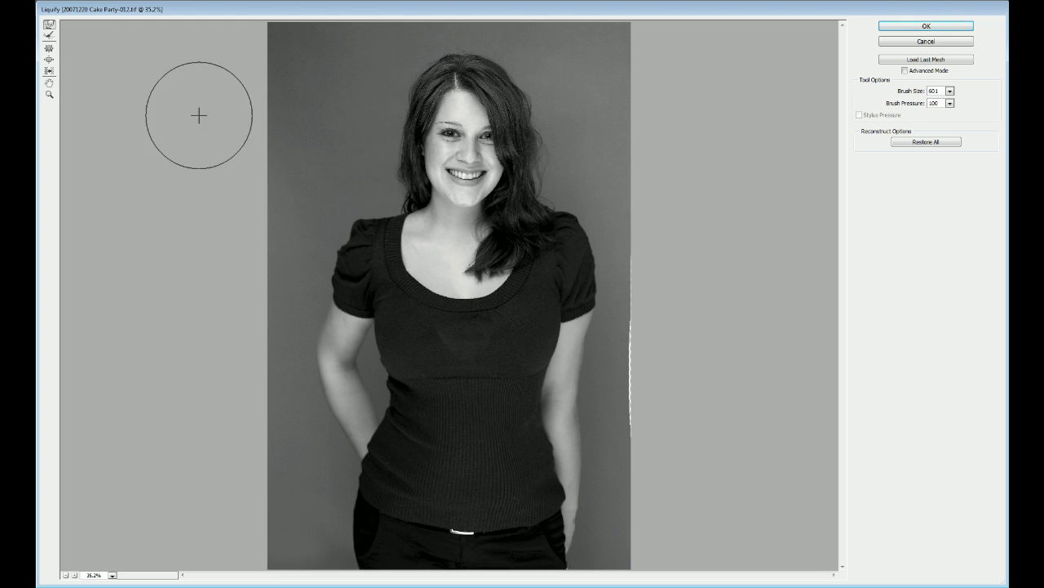
Slim the midsection with the Pucker tool using a large brush of size 1651
click(49, 48)
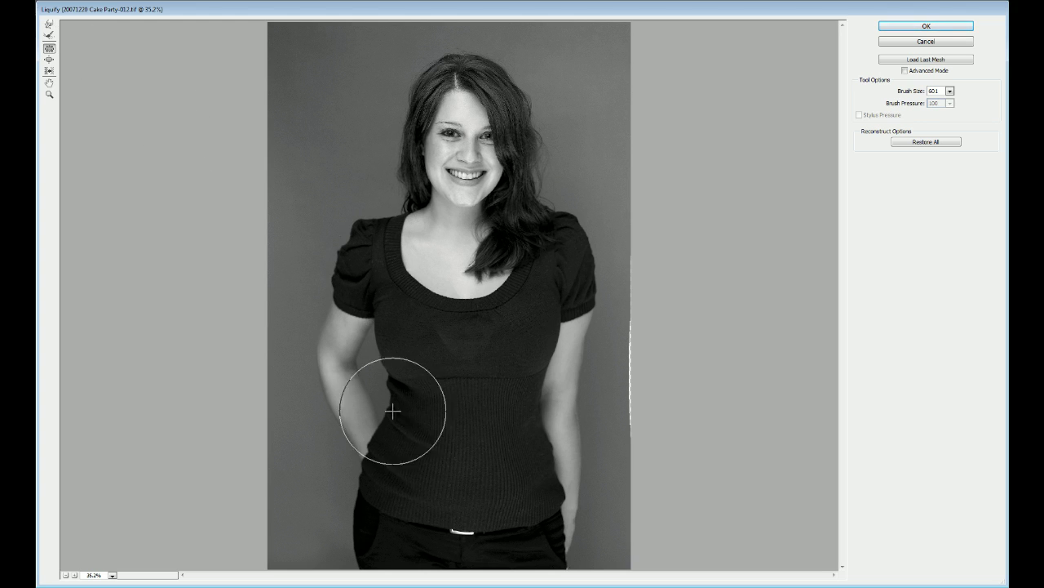
click(950, 91)
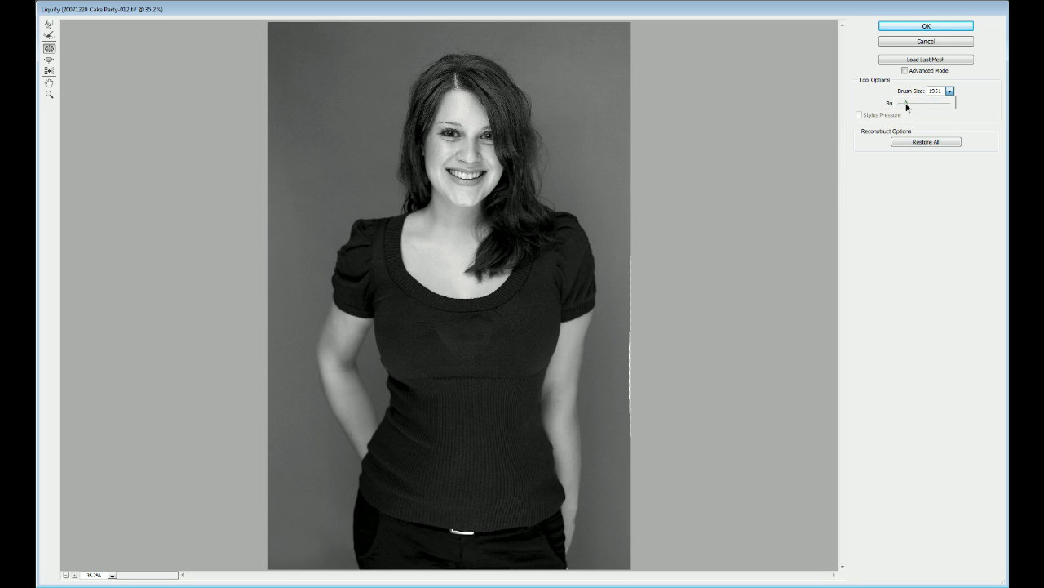
click(474, 416)
drag(474, 416, 470, 406)
key(ctrl+z)
Expand both sides of the bust slightly with the Bloat tool at brush size 901 and apply the Liquify changes
click(49, 59)
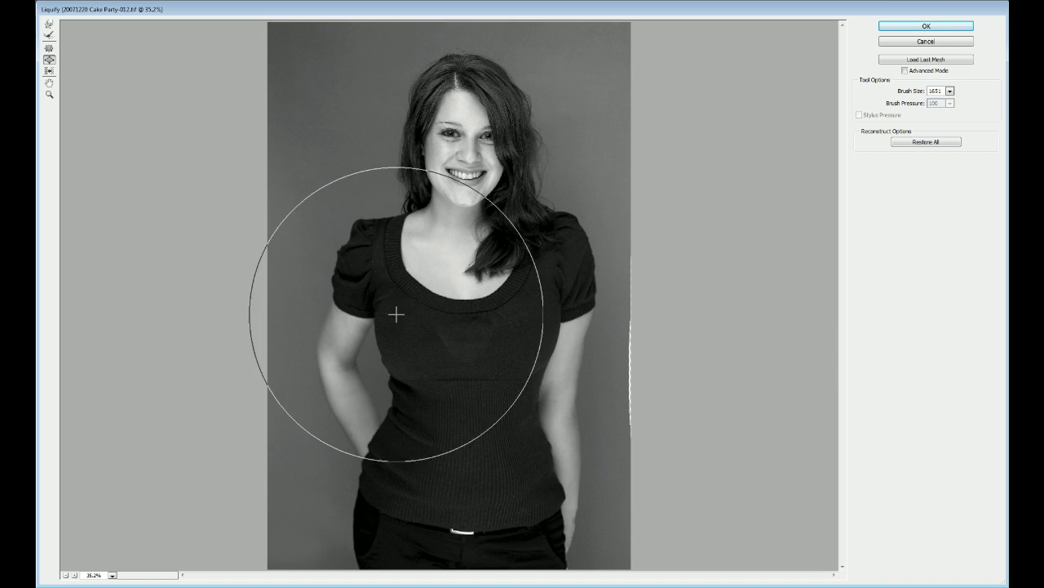
click(950, 90)
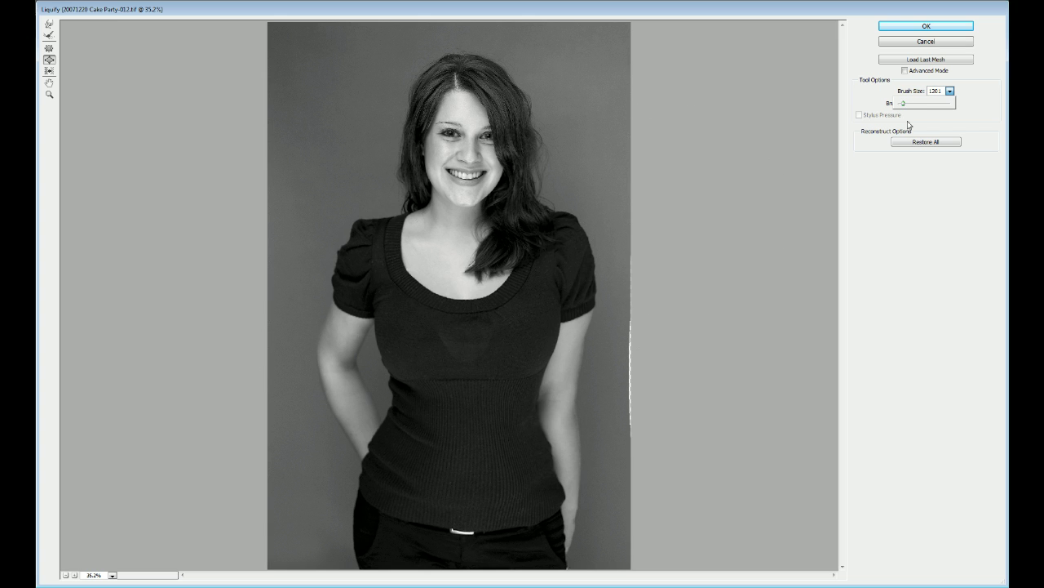
click(419, 343)
drag(522, 347, 525, 345)
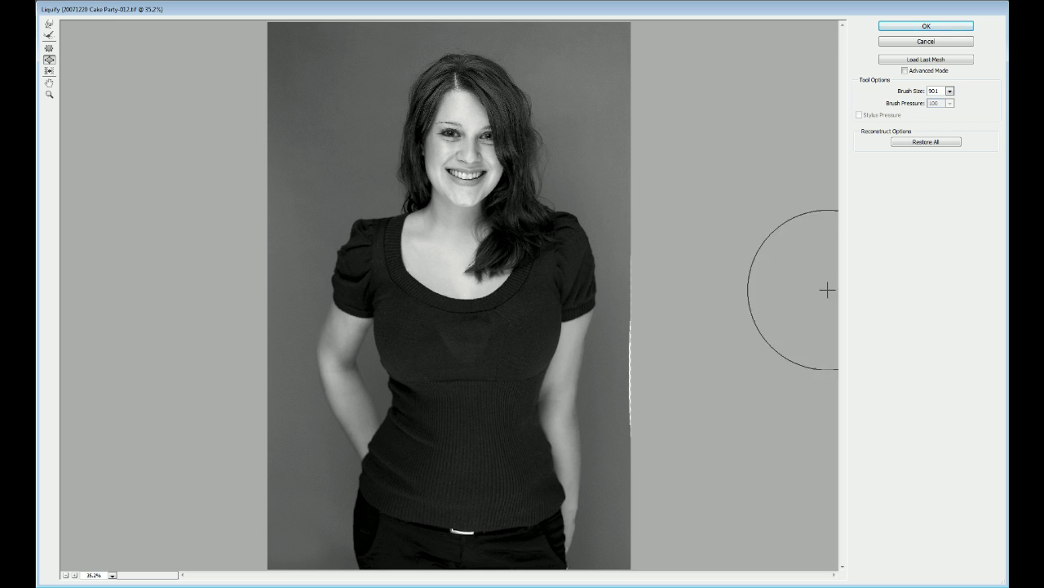
click(922, 26)
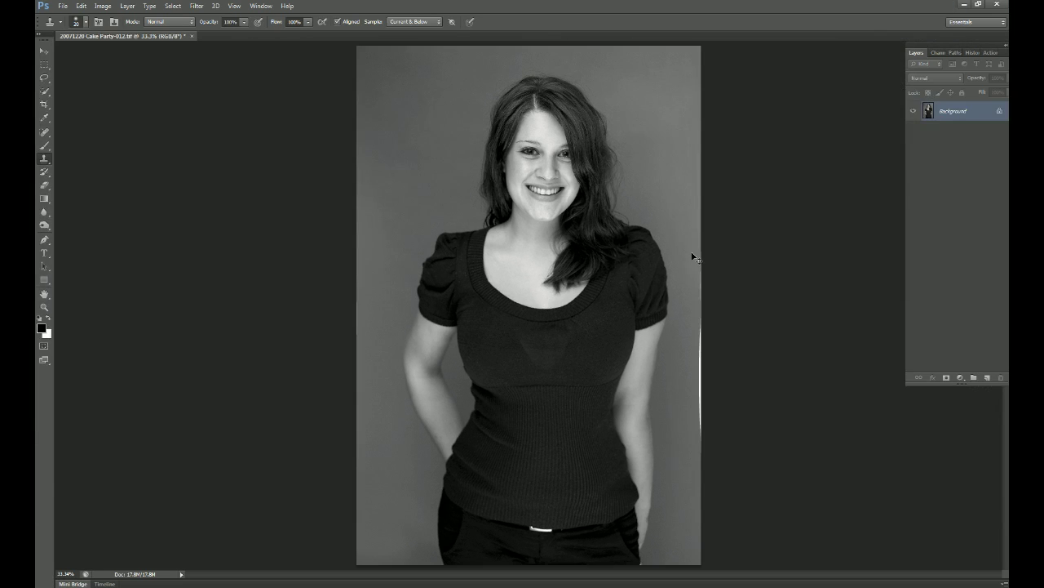
Compare the portrait before and after the Liquify reshaping
key(ctrl+z)
key(ctrl+z)
key(ctrl+z)
key(ctrl+z)
key(ctrl+z)
key(ctrl+z)
key(ctrl+z)
Clone backdrop over the white gap along the portrait's right edge with a 73 px brush and touch up the trousers' edge at the hip
key(ctrl+plus)
drag(576, 378, 323, 285)
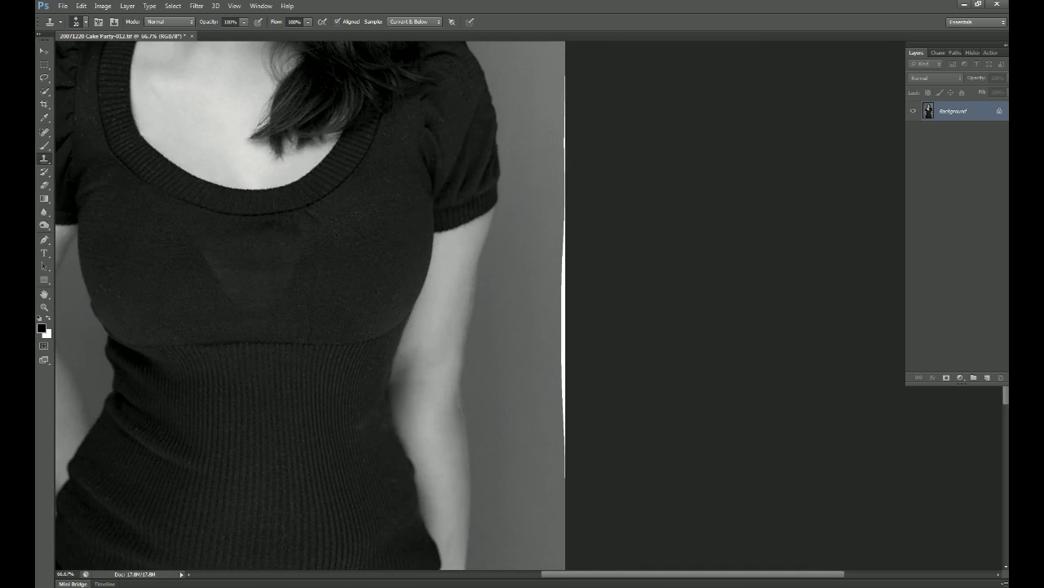
right_click(563, 318)
text(73)
key(Return)
mouse_move(560, 306)
mouse_down()
mouse_move(560, 492)
mouse_move(569, 105)
mouse_move(558, 100)
mouse_up()
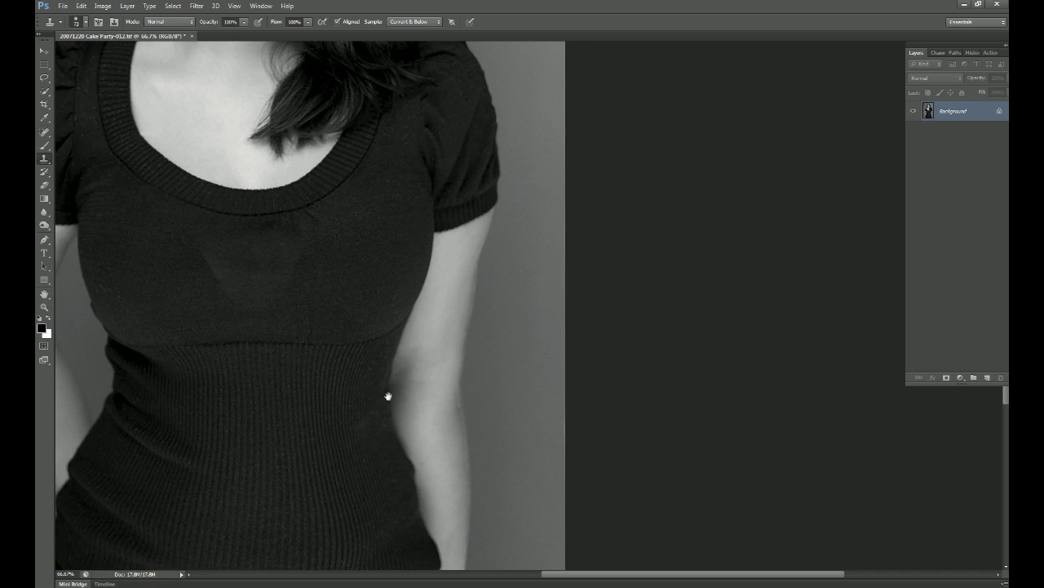
drag(532, 495, 587, 301)
alt+click(496, 472)
click(495, 482)
Clone out the thin light line along the portrait's left edge beside the arm
drag(333, 454, 689, 553)
drag(373, 103, 378, 432)
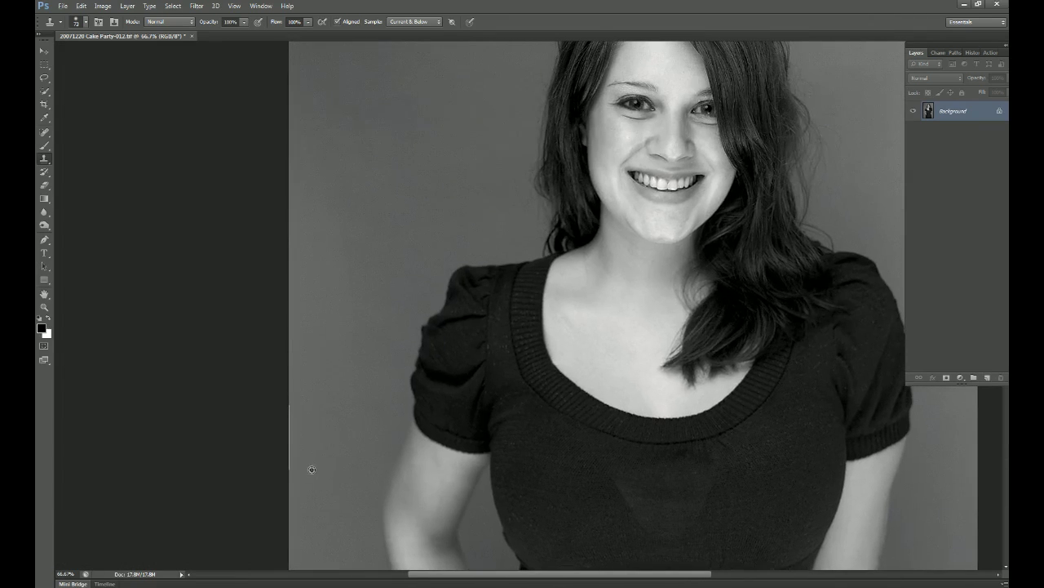
drag(437, 174, 329, 200)
drag(329, 352, 311, 179)
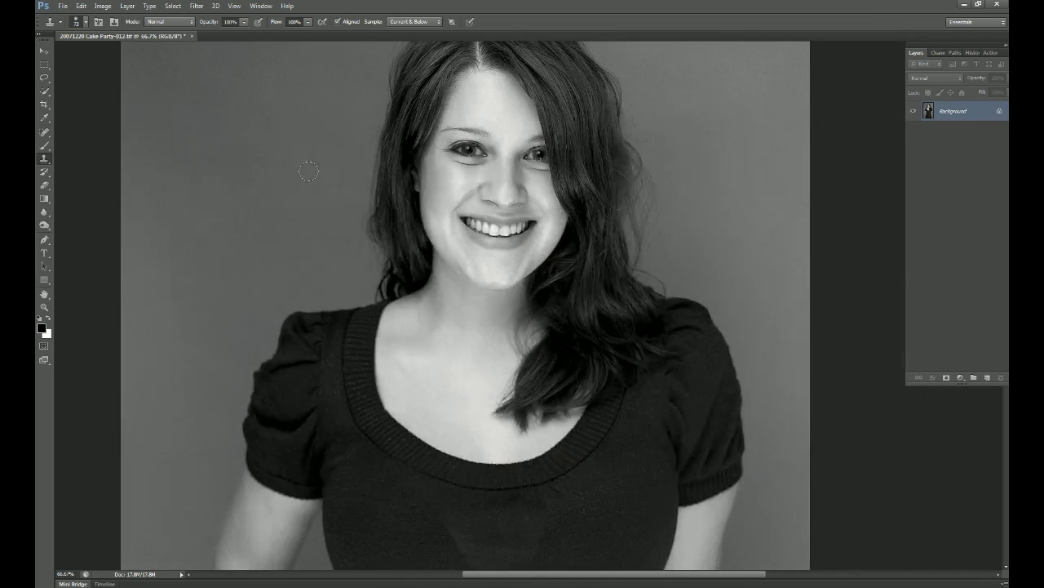
Check the face up close, then open the Nik Software Color Efex Pro 4 filter on the whole portrait
key(ctrl+plus)
scroll(711, 305, up, 4)
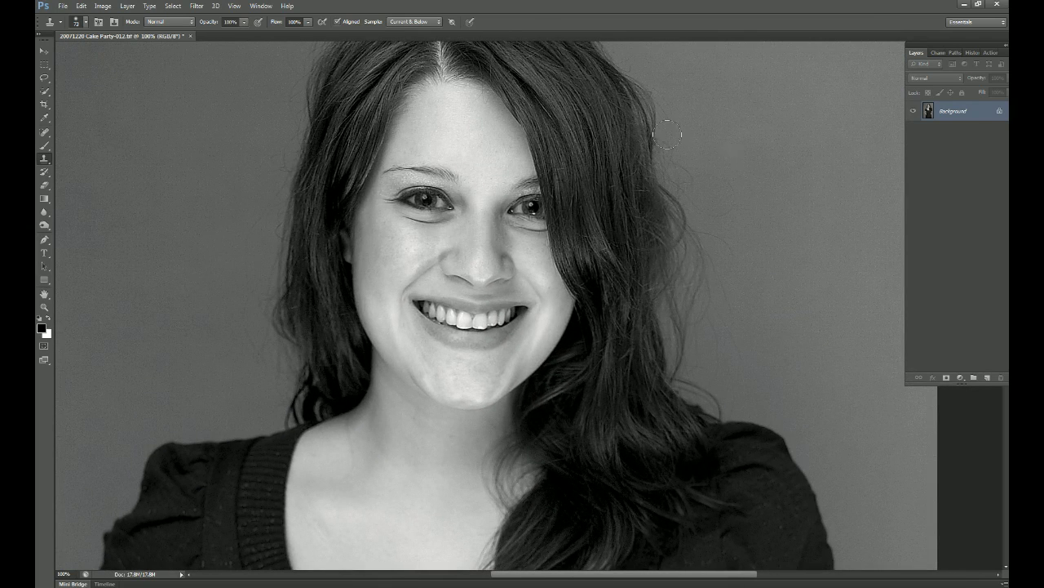
key(ctrl+0)
click(197, 6)
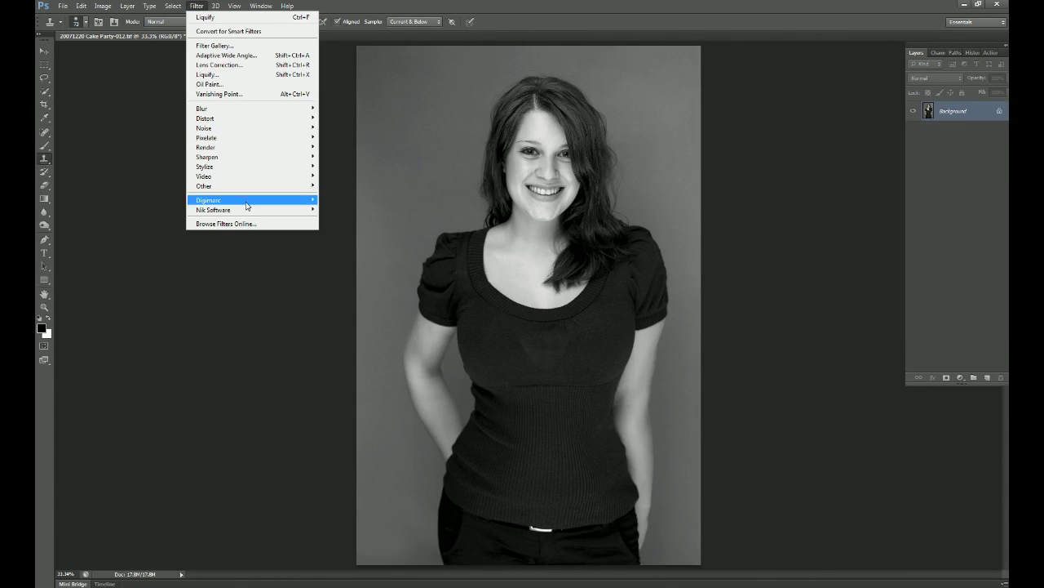
mouse_move(249, 210)
click(342, 215)
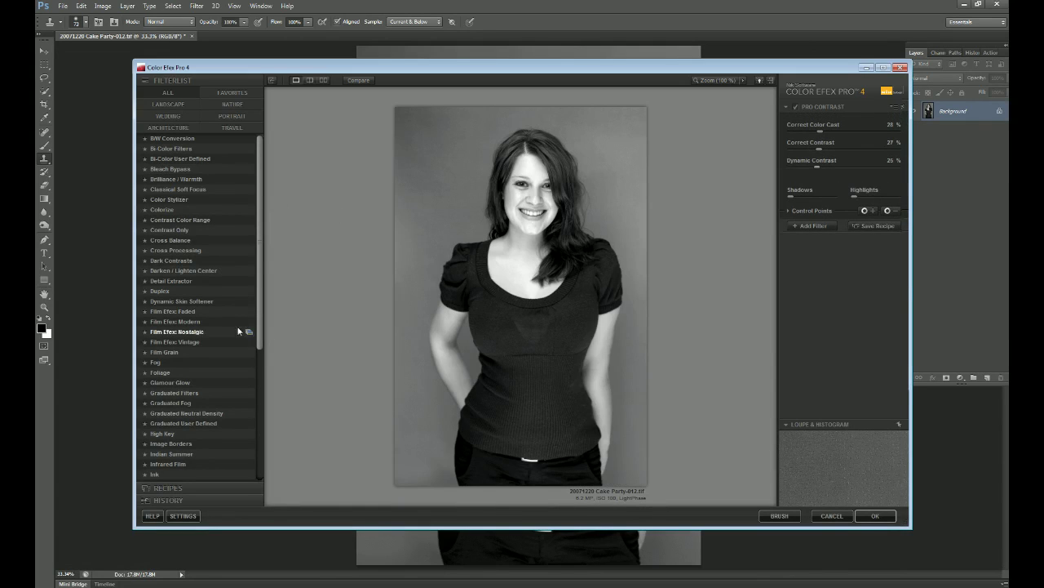
Select the Glamour Glow filter and compare the face at 100% with the filter on and off
click(159, 385)
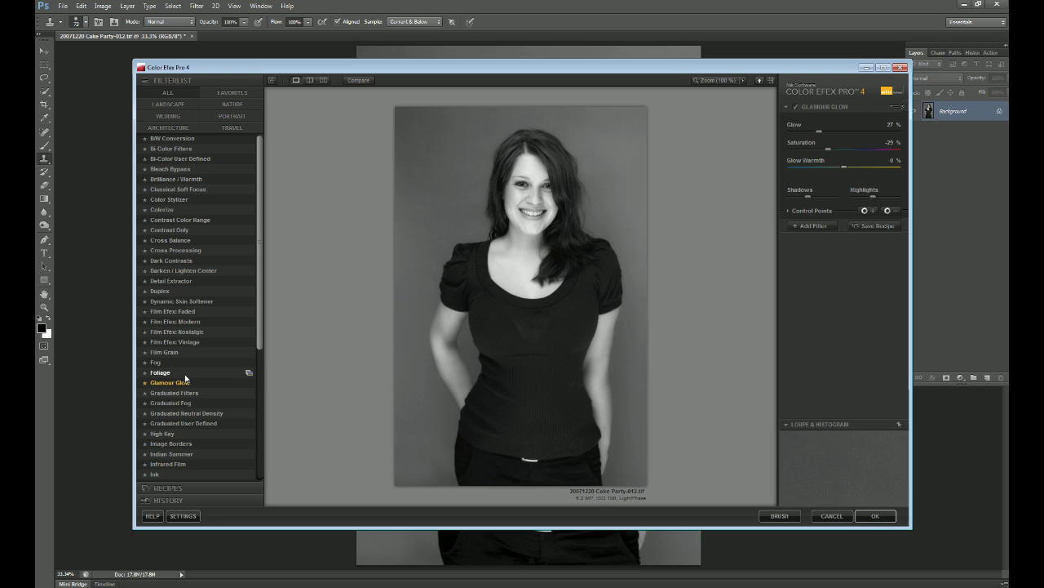
drag(542, 198, 554, 516)
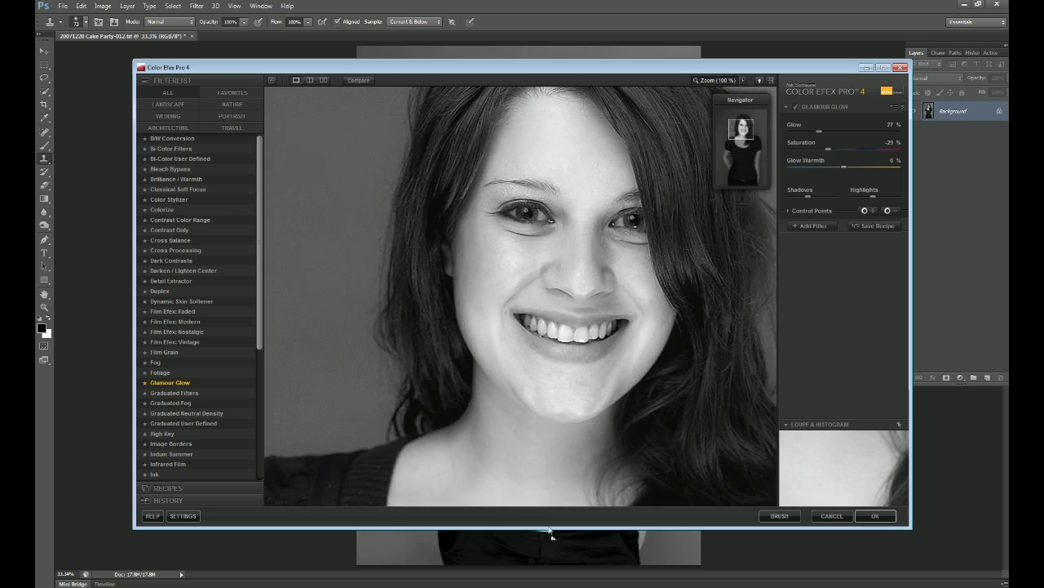
click(795, 107)
click(795, 106)
click(795, 107)
click(794, 107)
click(795, 107)
click(795, 108)
click(795, 107)
click(795, 107)
click(795, 107)
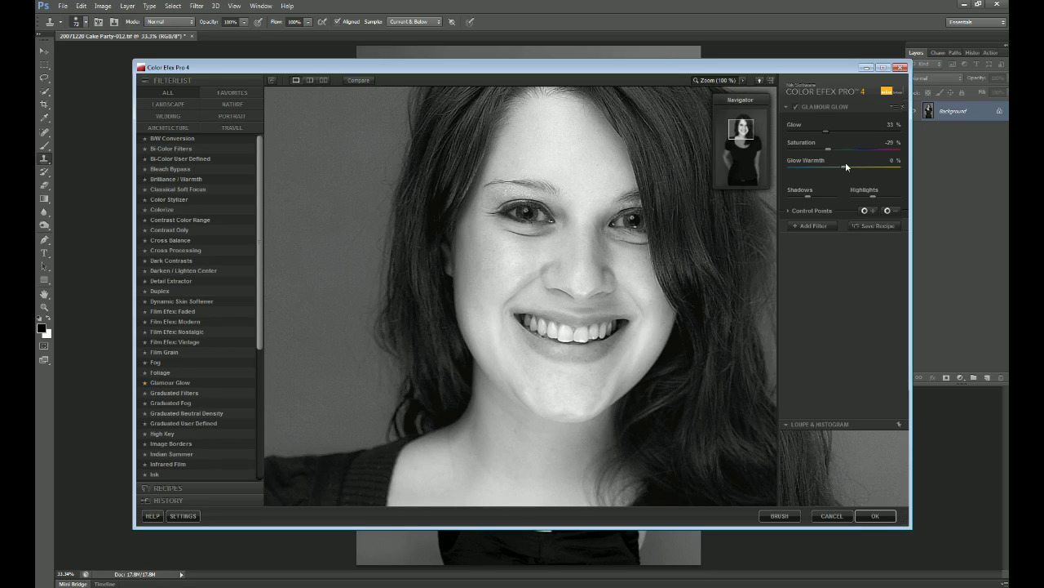
Raise the Glow amount of the Glamour Glow filter to about 61% and apply the filter to the portrait
mouse_move(846, 167)
mouse_down()
mouse_move(816, 172)
mouse_move(897, 173)
mouse_move(847, 173)
mouse_up()
drag(826, 130, 852, 132)
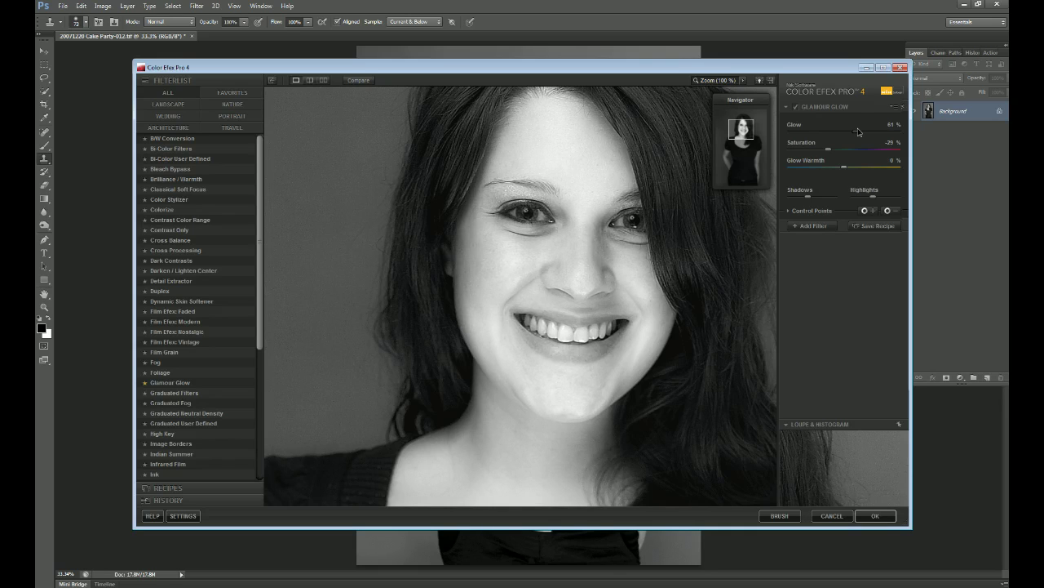
click(875, 515)
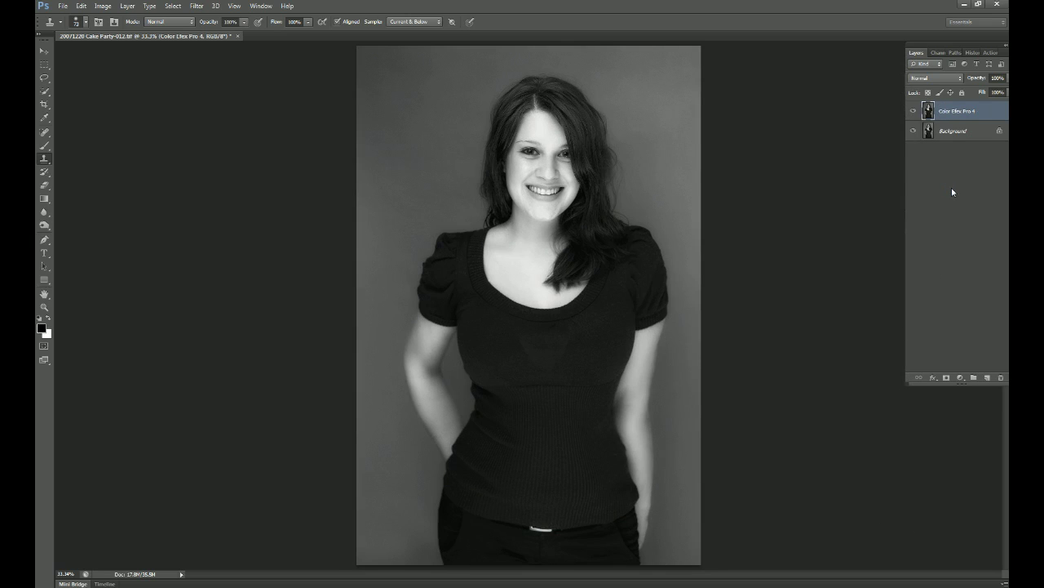
Set the Color Efex Pro 4 layer's blend mode to Darken
key(ctrl+plus)
key(ctrl+plus)
drag(658, 168, 593, 346)
click(934, 77)
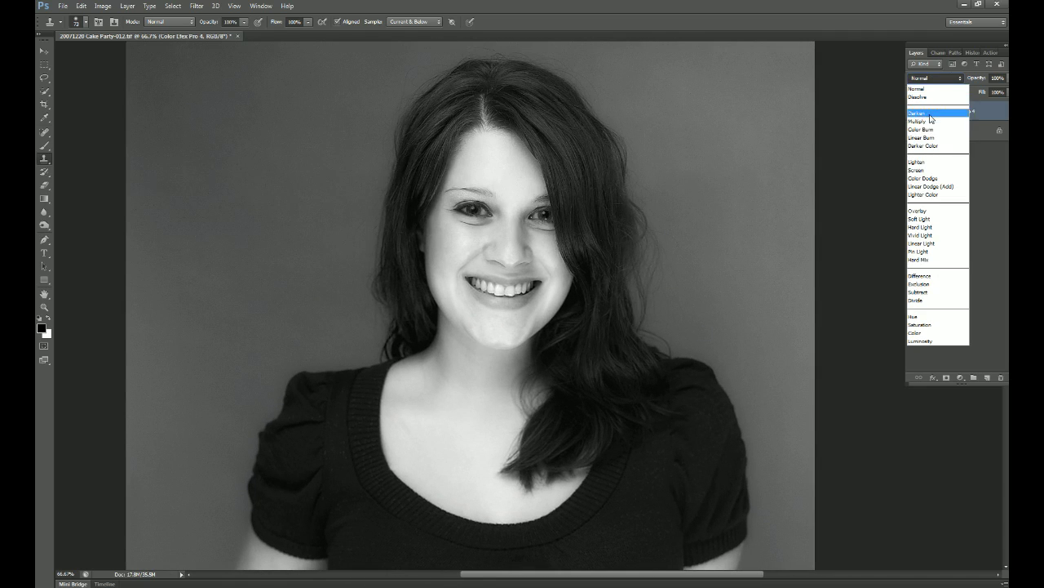
click(926, 117)
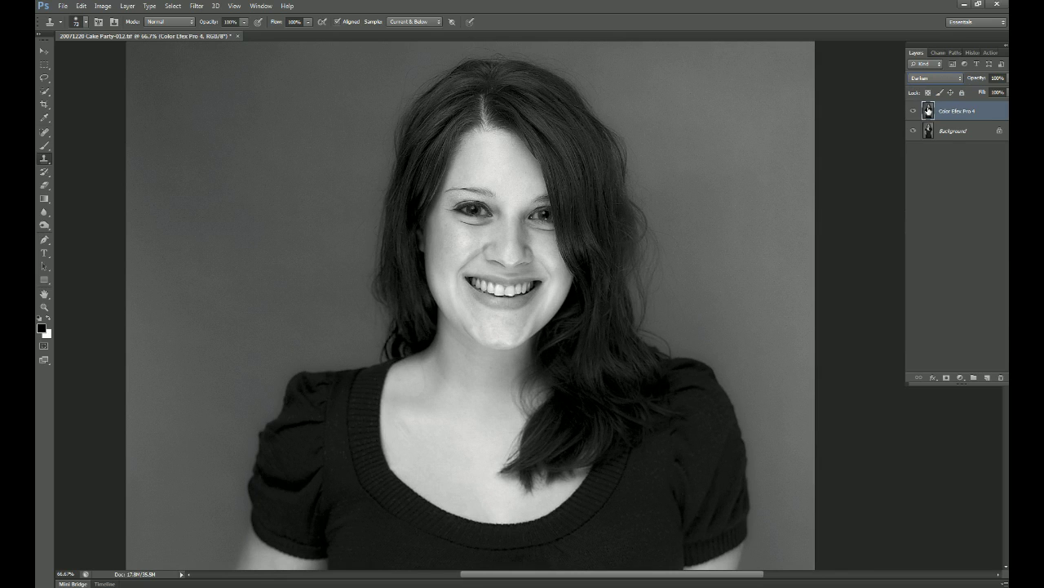
Compare the portrait with and without the Color Efex Pro 4 layer in Darken mode
click(913, 111)
click(915, 111)
click(915, 111)
click(915, 111)
click(915, 111)
click(914, 111)
click(915, 111)
click(915, 111)
click(915, 111)
click(915, 111)
Set the Color Efex Pro 4 layer's blend mode to Lighten and compare the portrait with and without the layer
click(923, 78)
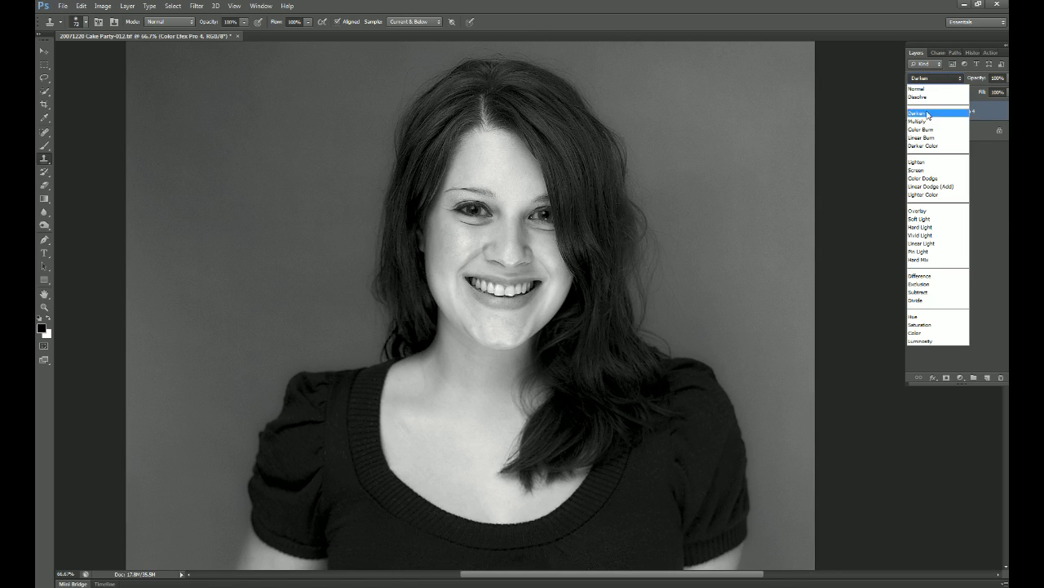
click(927, 164)
click(915, 111)
click(914, 111)
click(914, 111)
click(915, 111)
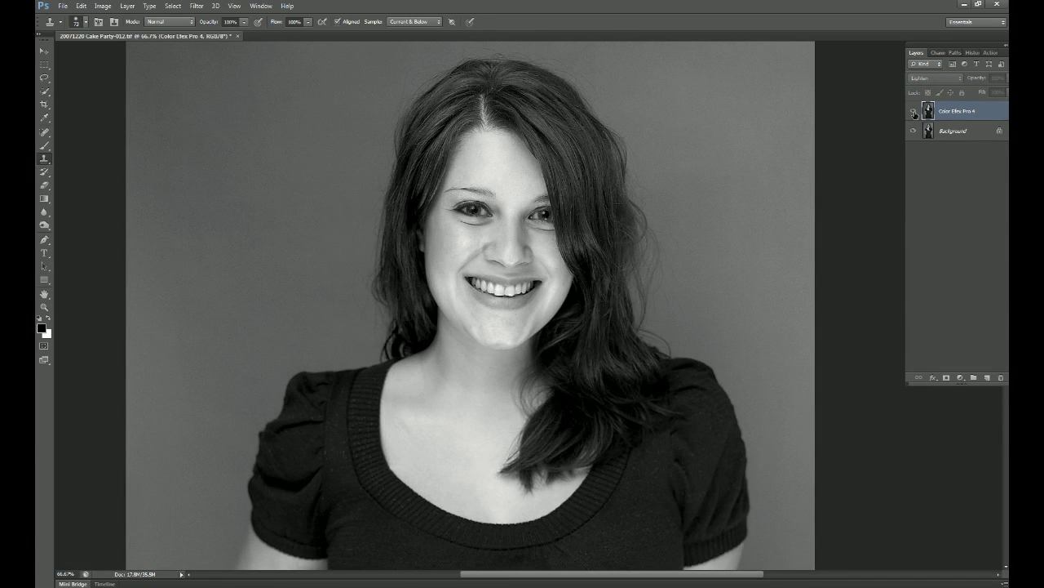
click(915, 111)
click(915, 111)
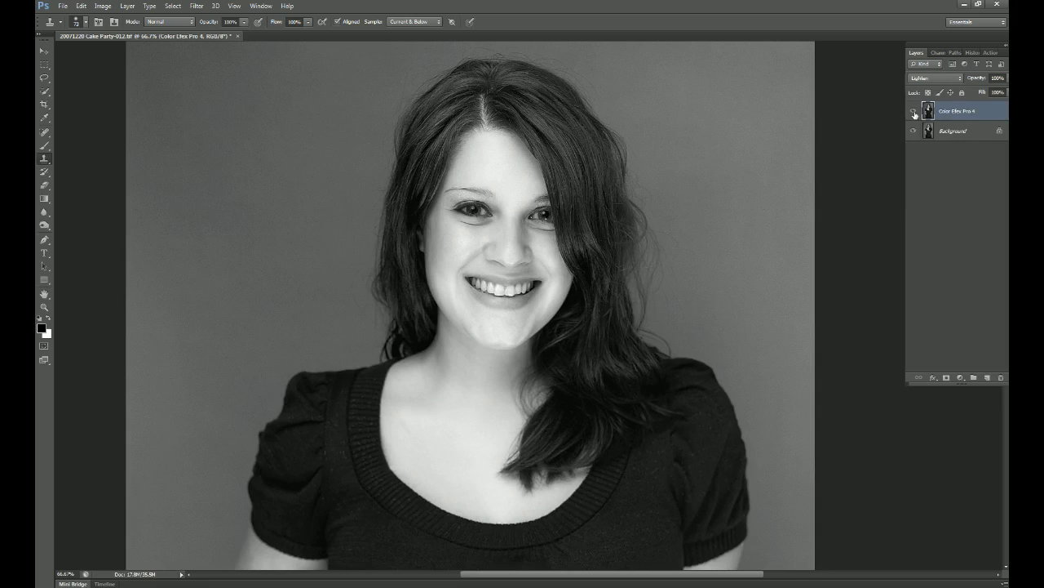
Duplicate the Color Efex Pro 4 layer, hide the original, and set the copy's blend mode to Darken
key(ctrl+0)
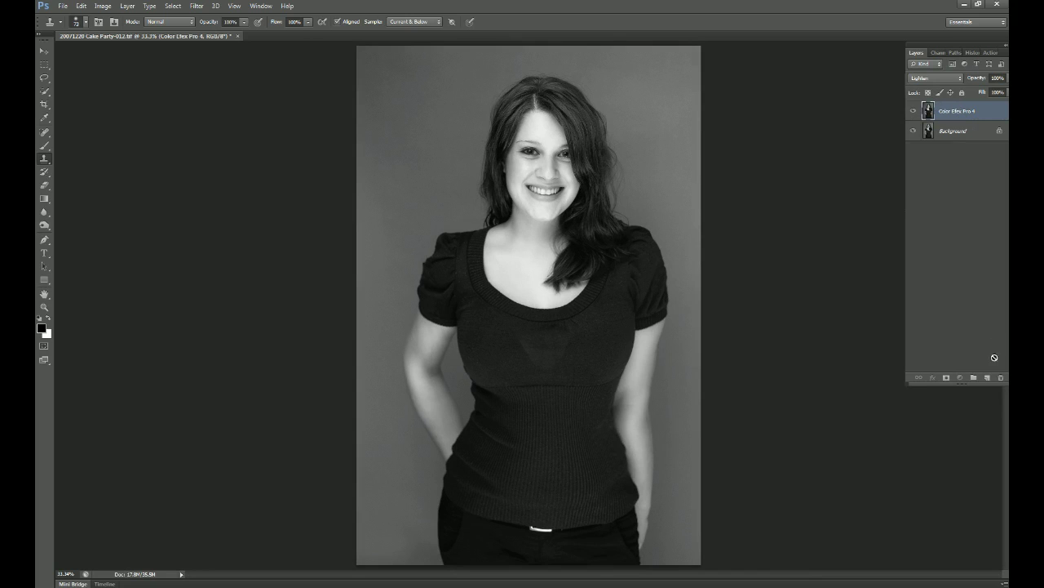
drag(989, 377, 989, 377)
click(913, 130)
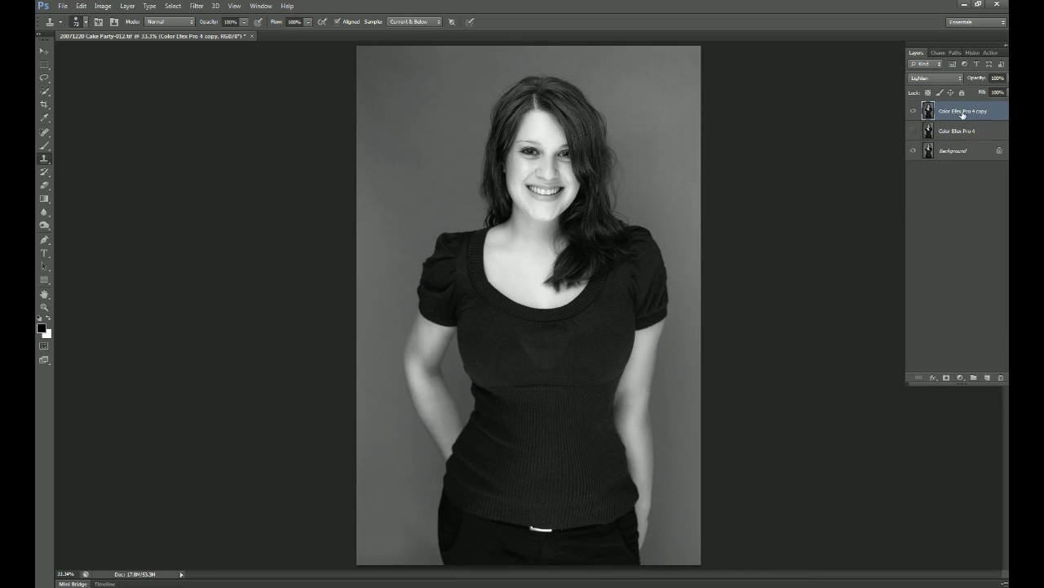
click(936, 77)
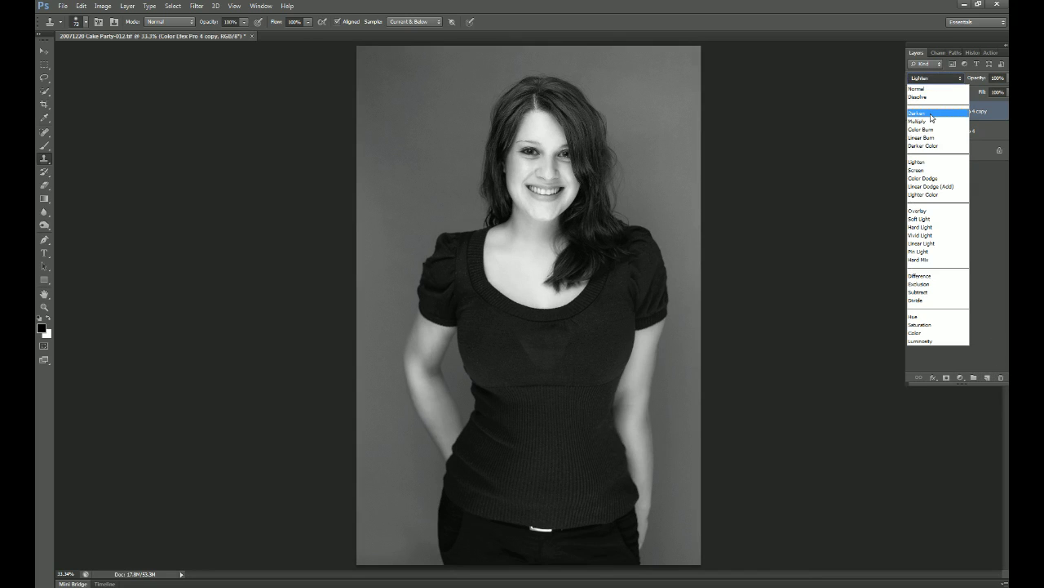
click(931, 111)
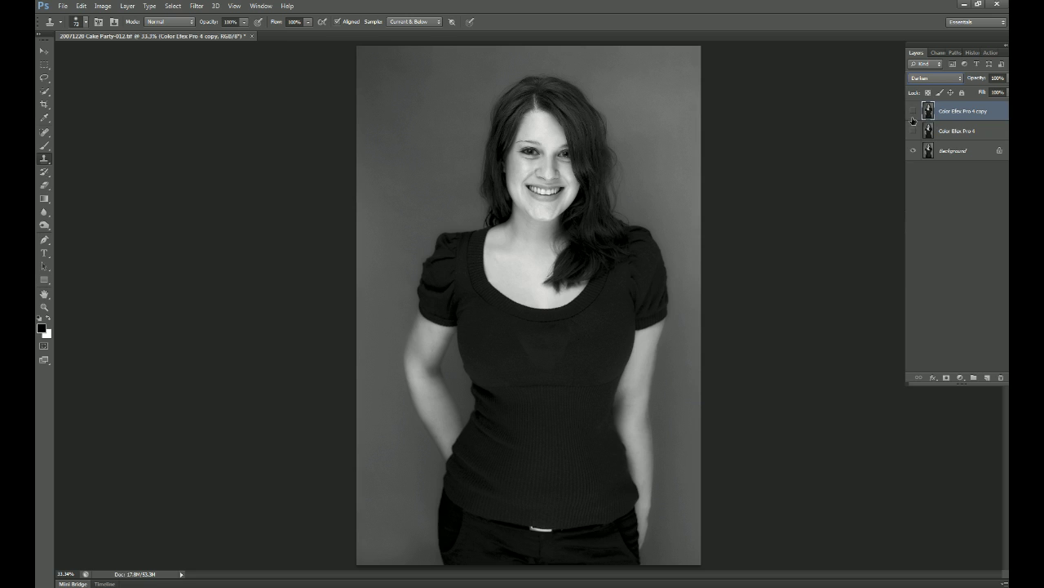
Compare the Darken copy and the Lighten original by switching their visibility, ending with the copy hidden and the original shown
drag(913, 112, 913, 131)
click(913, 132)
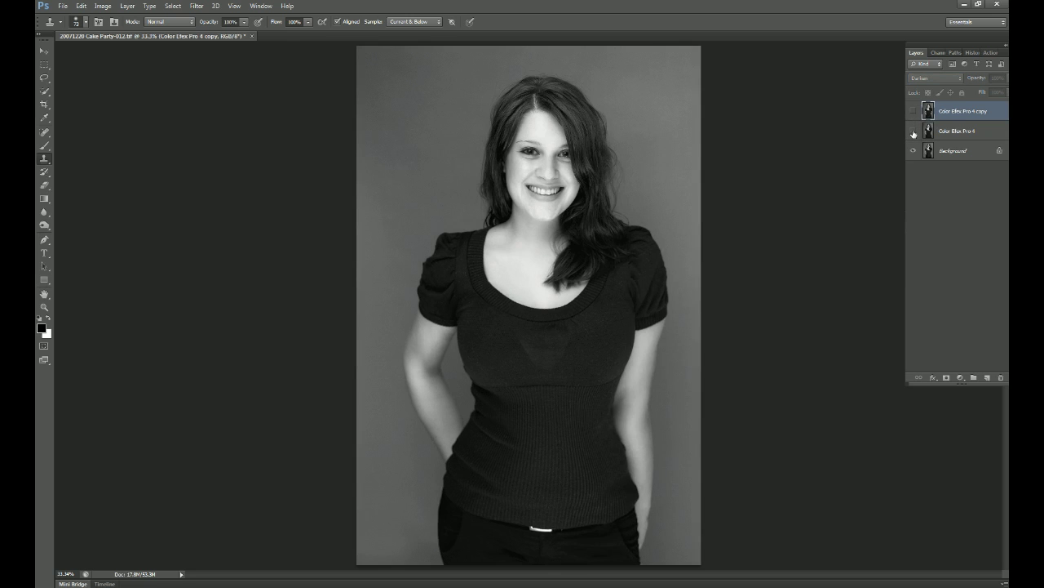
click(913, 112)
click(913, 112)
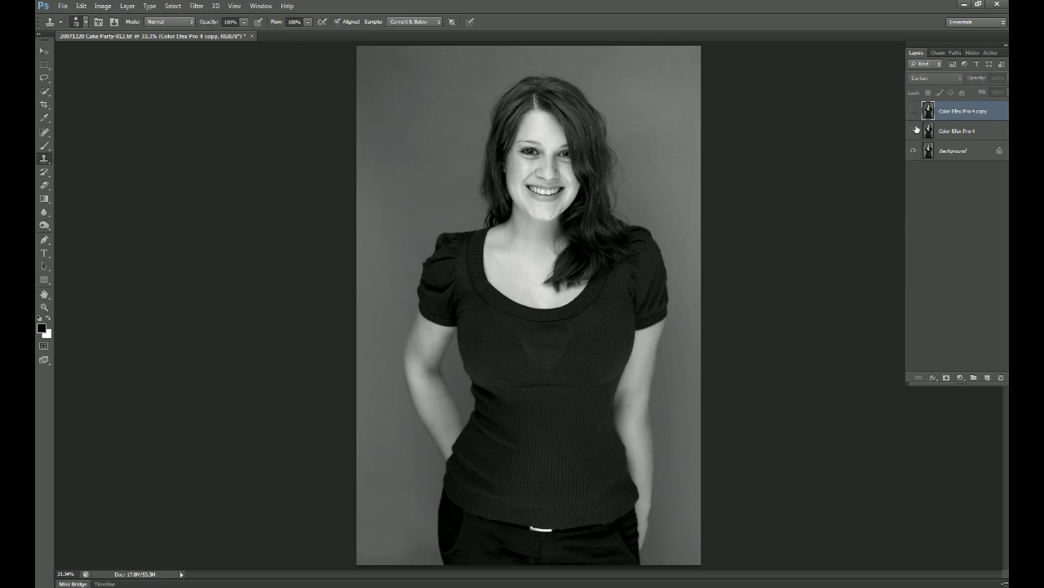
click(914, 130)
click(914, 111)
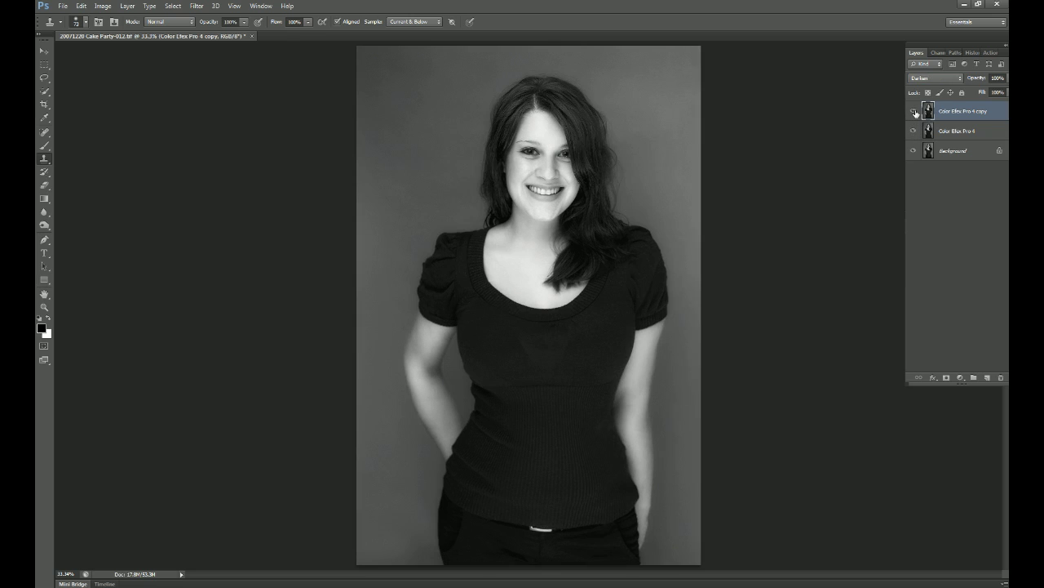
click(915, 112)
click(913, 132)
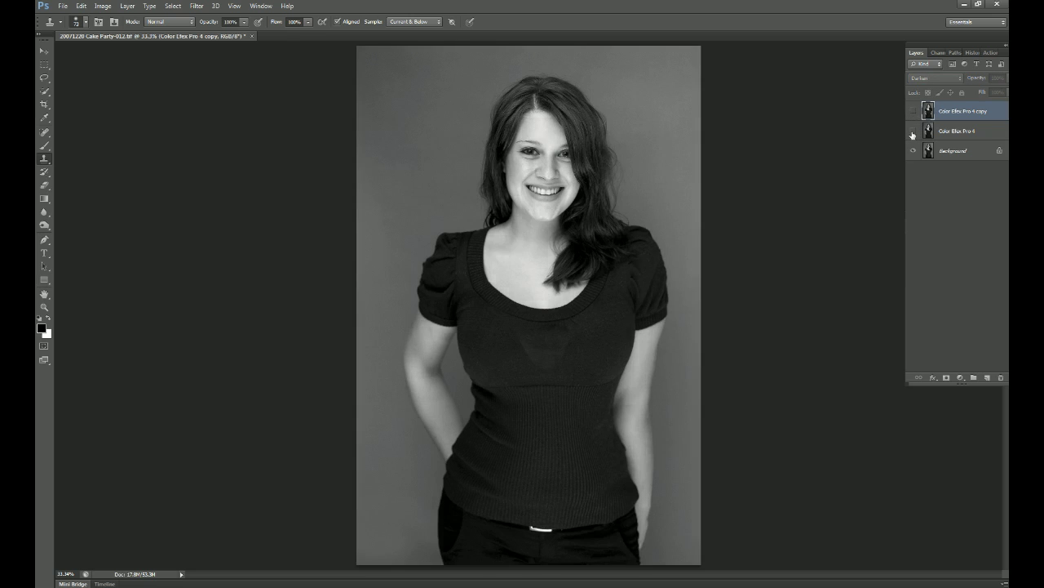
click(913, 133)
click(914, 112)
click(915, 113)
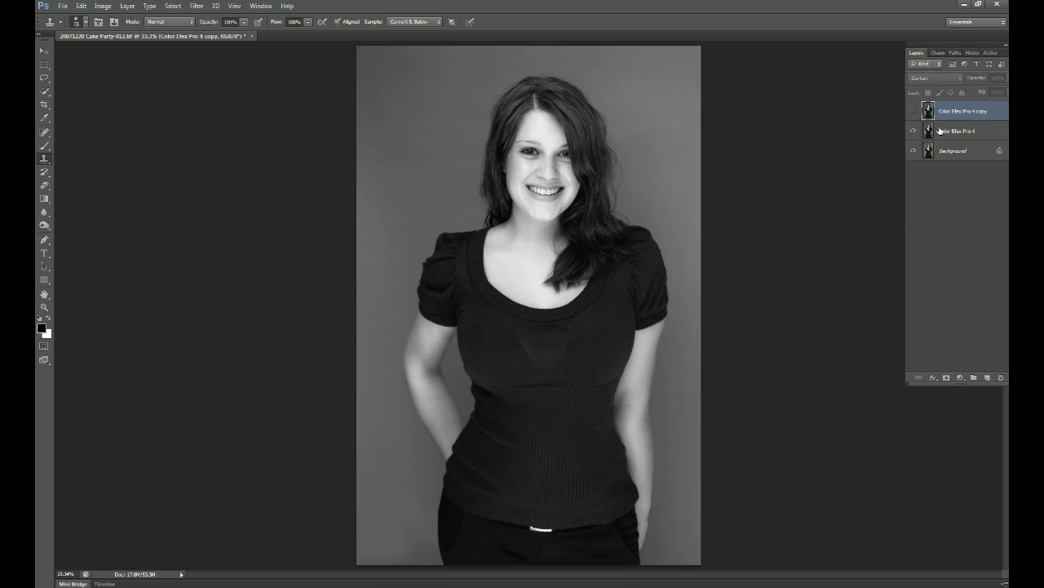
Flatten the image, discarding the hidden Darken copy
click(127, 6)
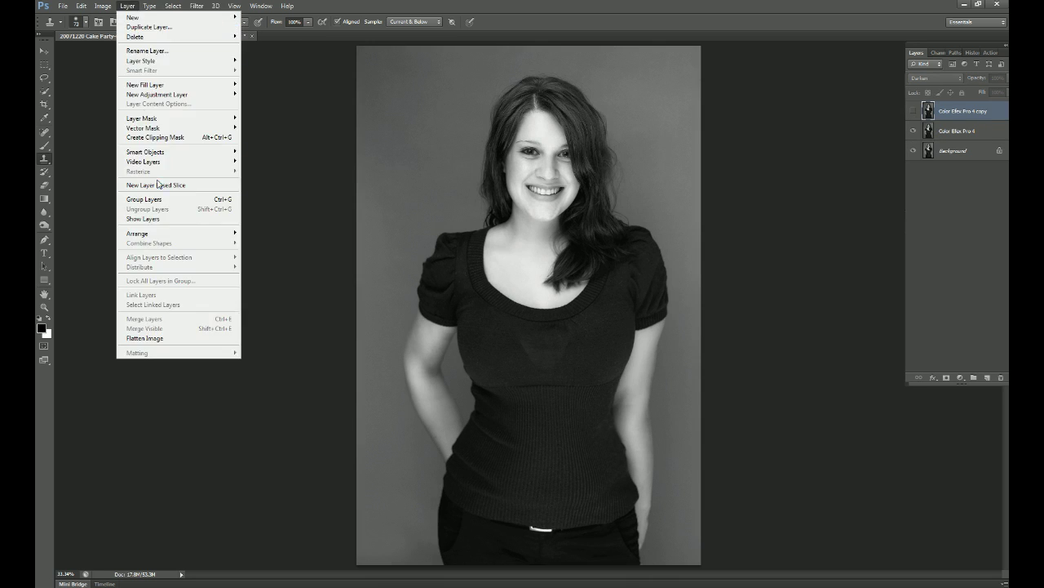
click(187, 338)
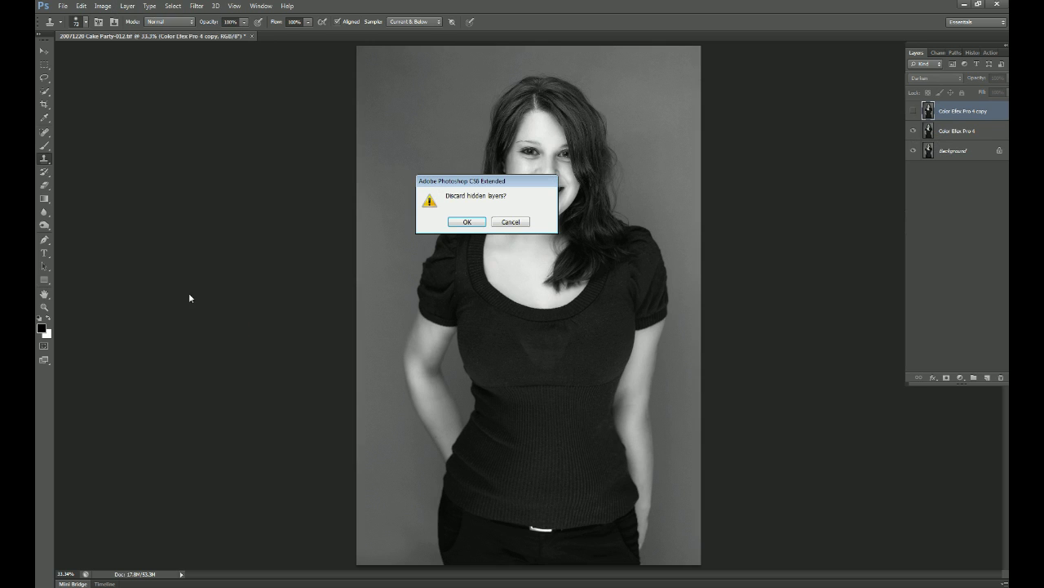
click(466, 221)
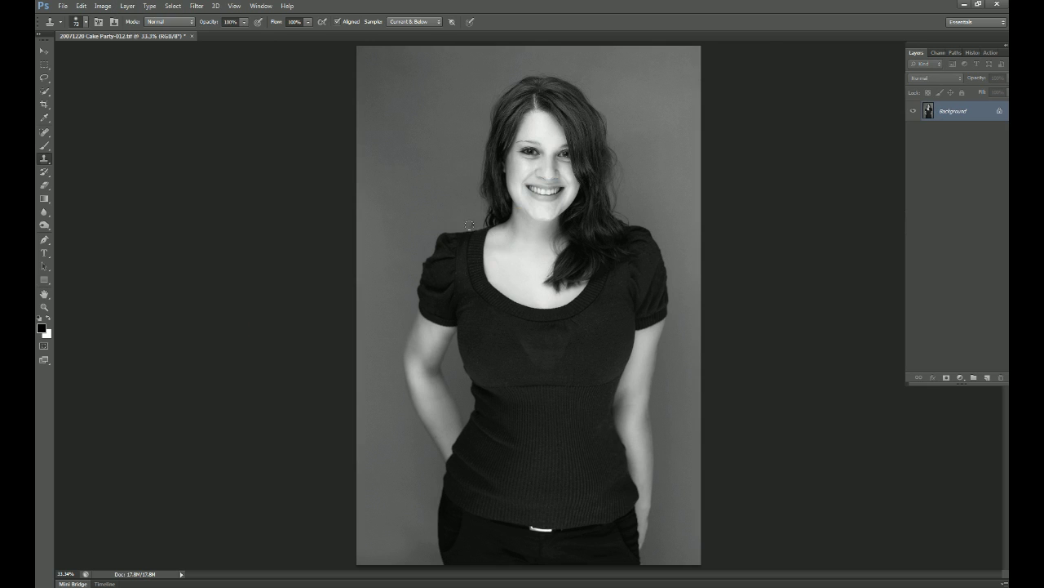
Set up the Dodge tool with a 28 px soft brush for close-up work on the eyes
key(ctrl+plus)
key(ctrl+plus)
drag(557, 213, 534, 367)
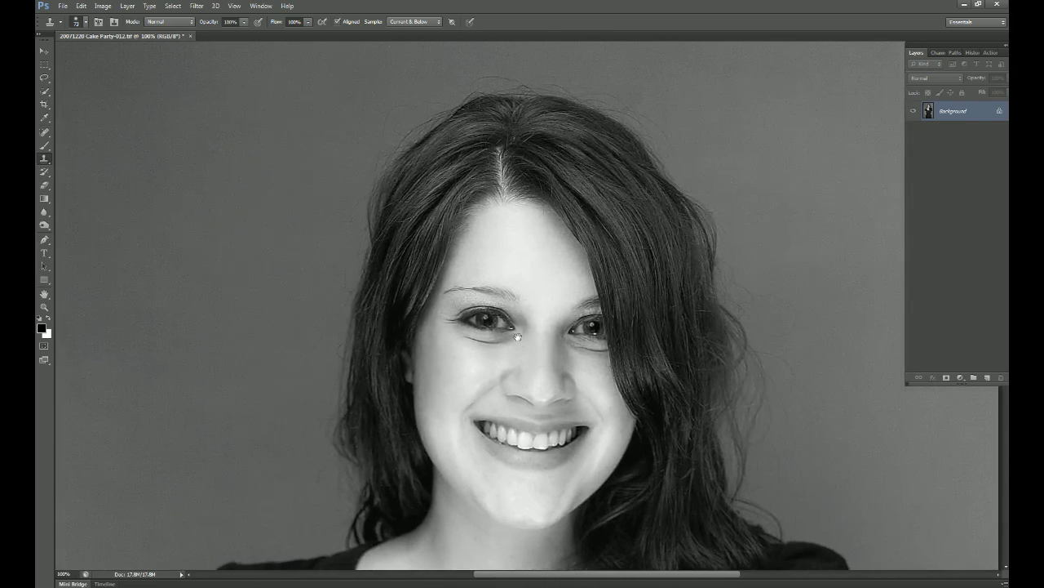
key(ctrl+plus)
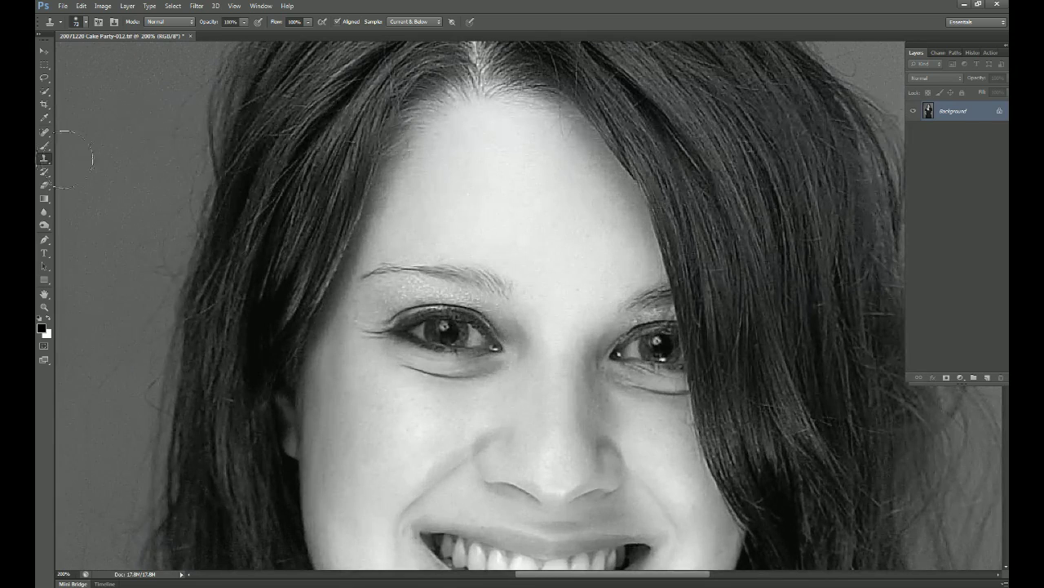
drag(45, 226, 68, 231)
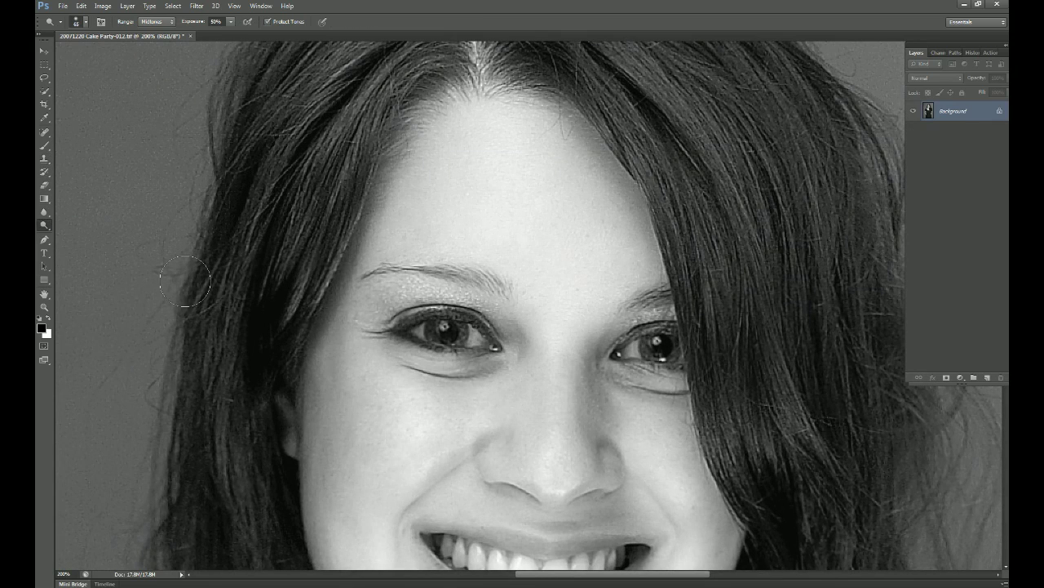
right_click(434, 385)
drag(435, 385, 413, 393)
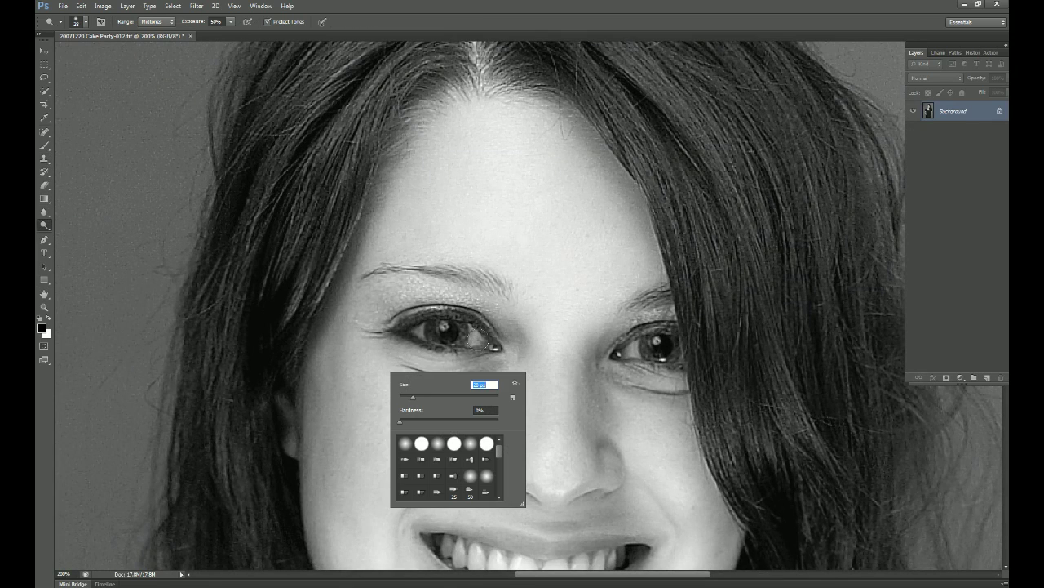
click(46, 228)
drag(46, 227, 46, 229)
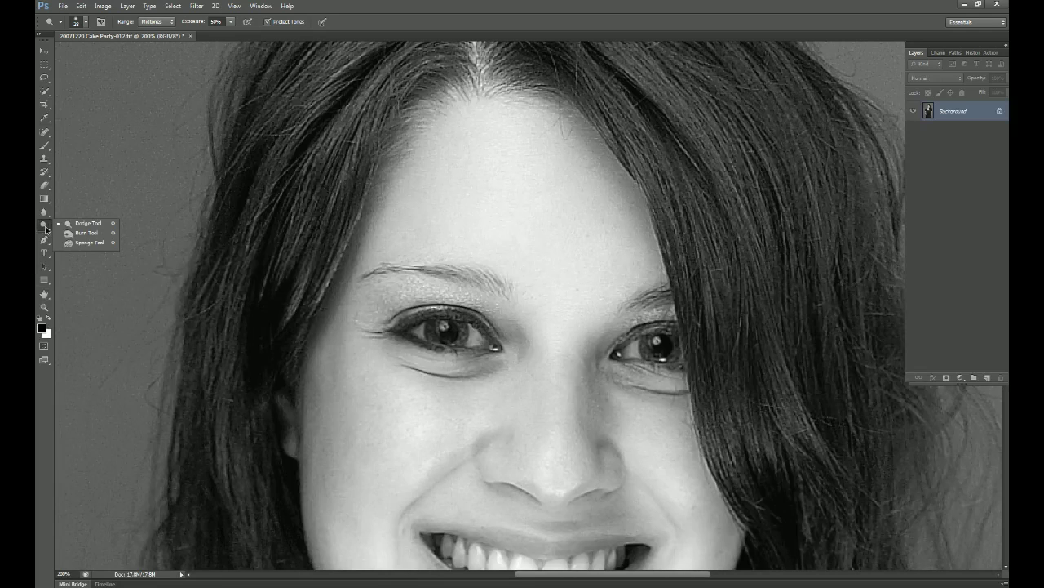
click(72, 225)
drag(47, 230, 47, 231)
click(73, 234)
drag(47, 232, 48, 232)
click(70, 223)
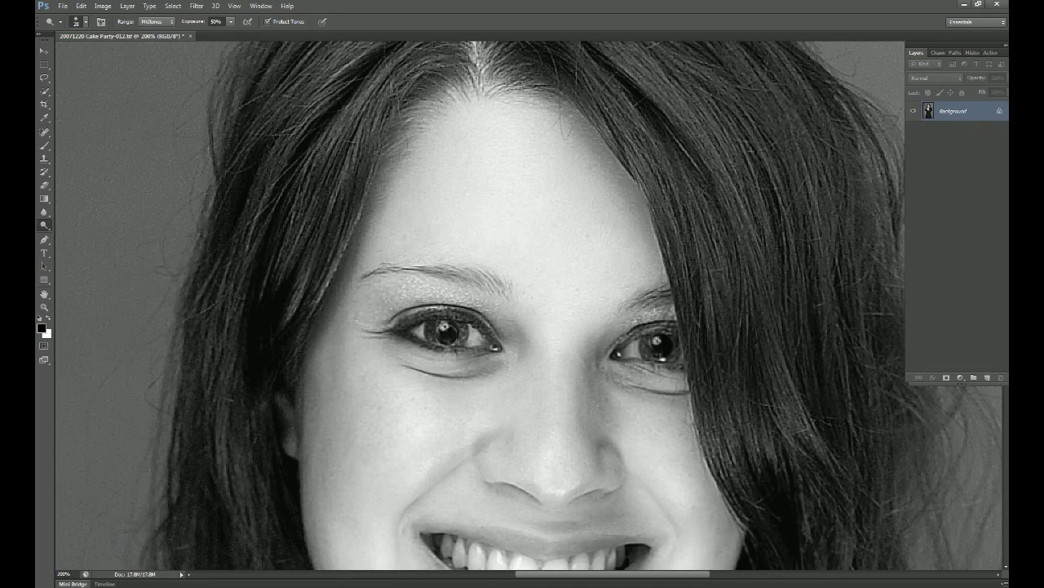
Lighten the irises of both eyes with the Dodge tool at 50% exposure on the midtones
mouse_move(665, 349)
mouse_down()
mouse_move(628, 353)
mouse_move(663, 361)
mouse_up()
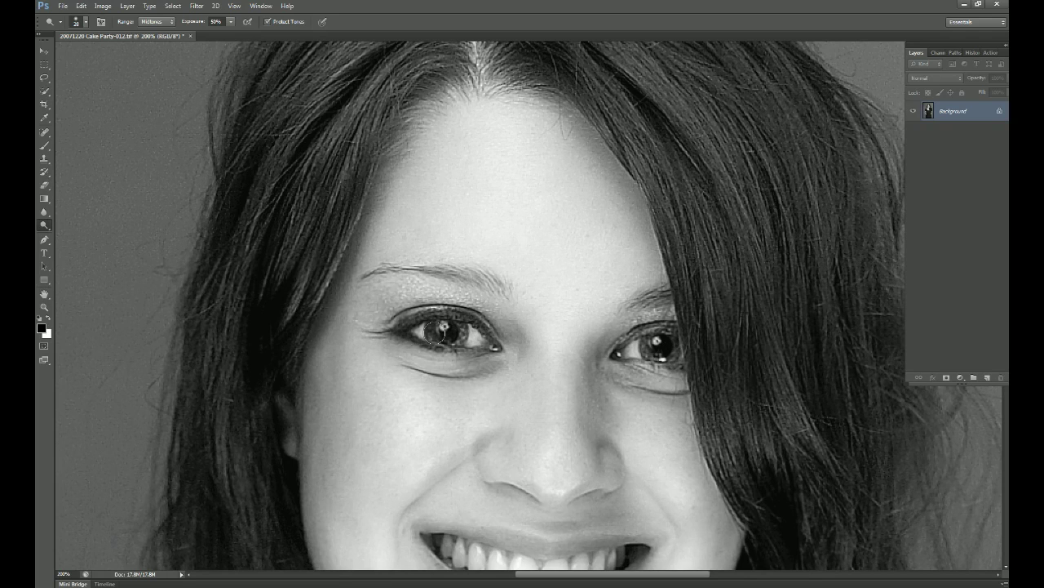
key(ctrl+0)
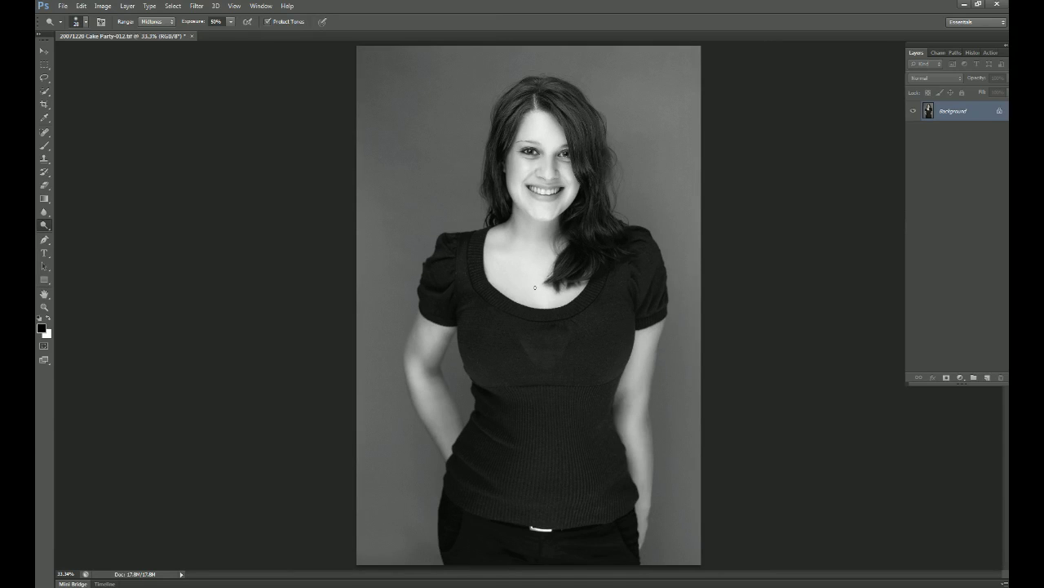
Compare the original opened portrait with the retouched version using the document history, returning to the latest Dodge state
click(261, 6)
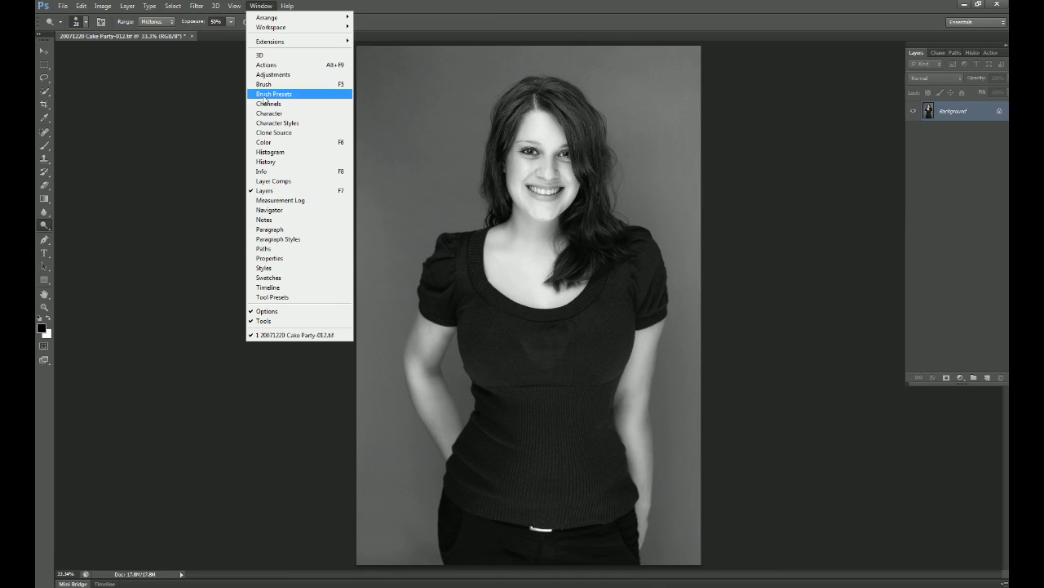
click(266, 162)
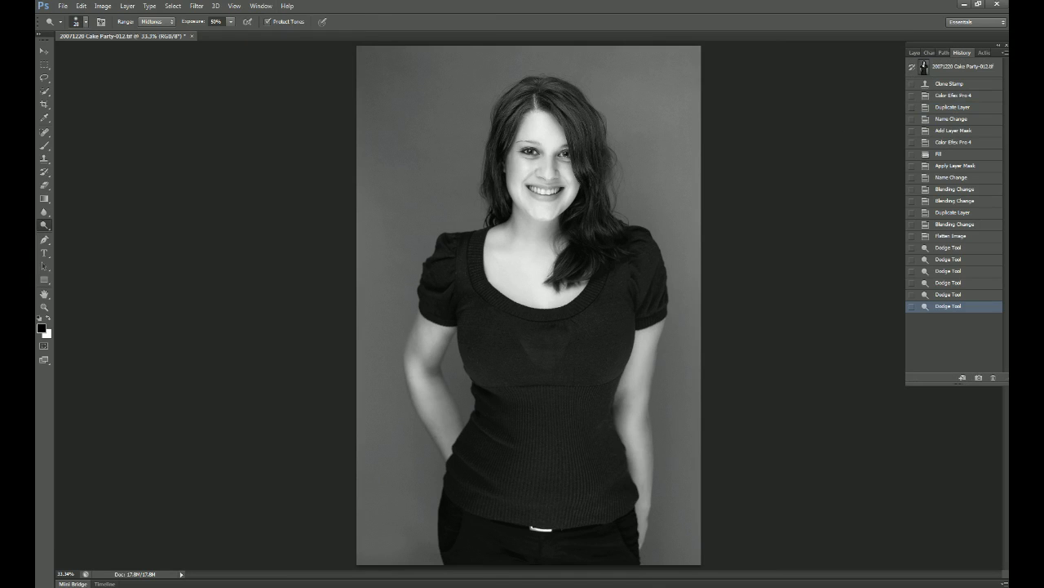
click(941, 72)
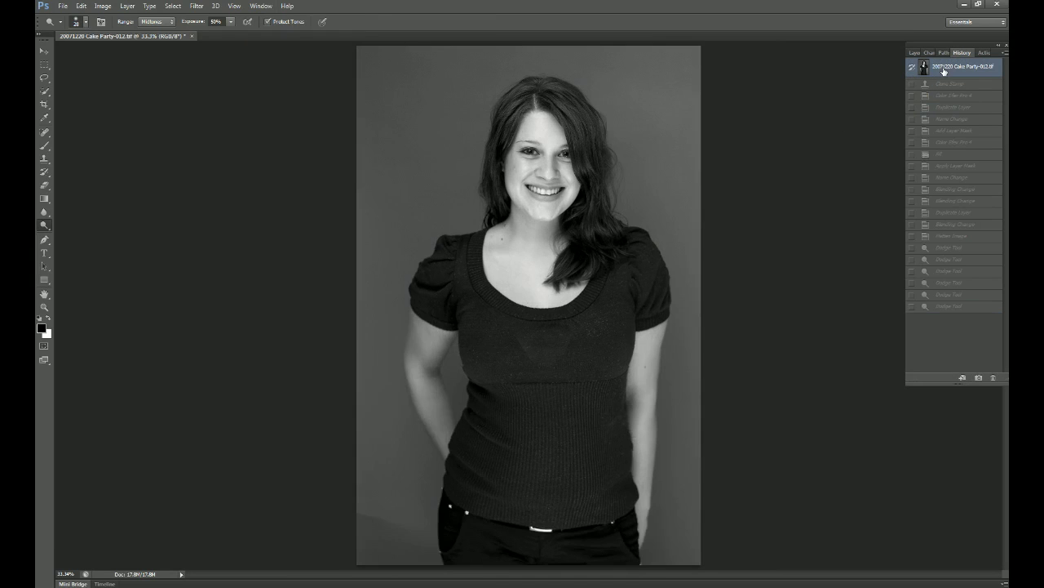
click(958, 306)
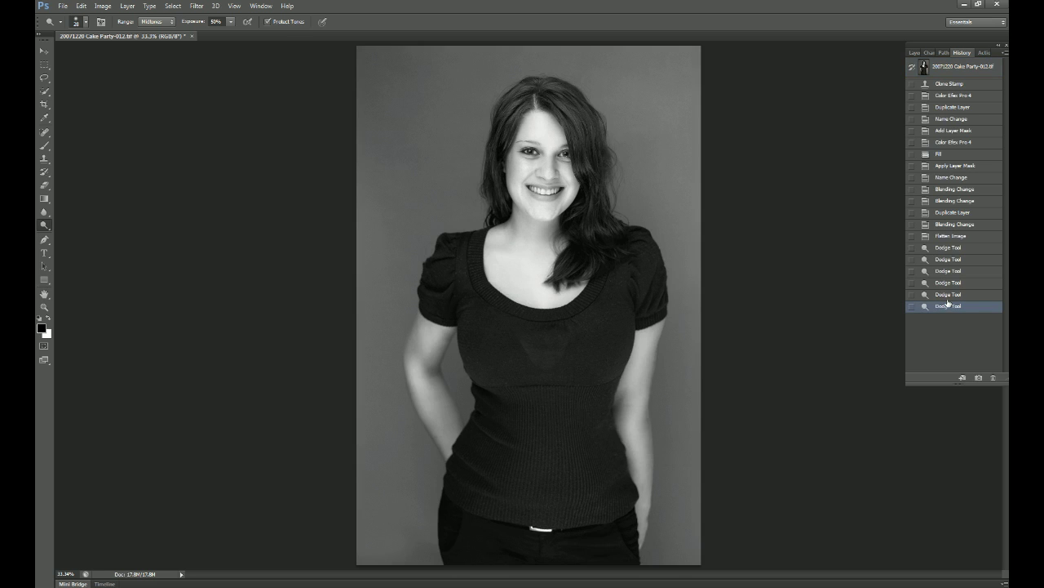
Start saving the retouched portrait as a separate file and begin editing its file name
key(ctrl+shift+s)
click(617, 343)
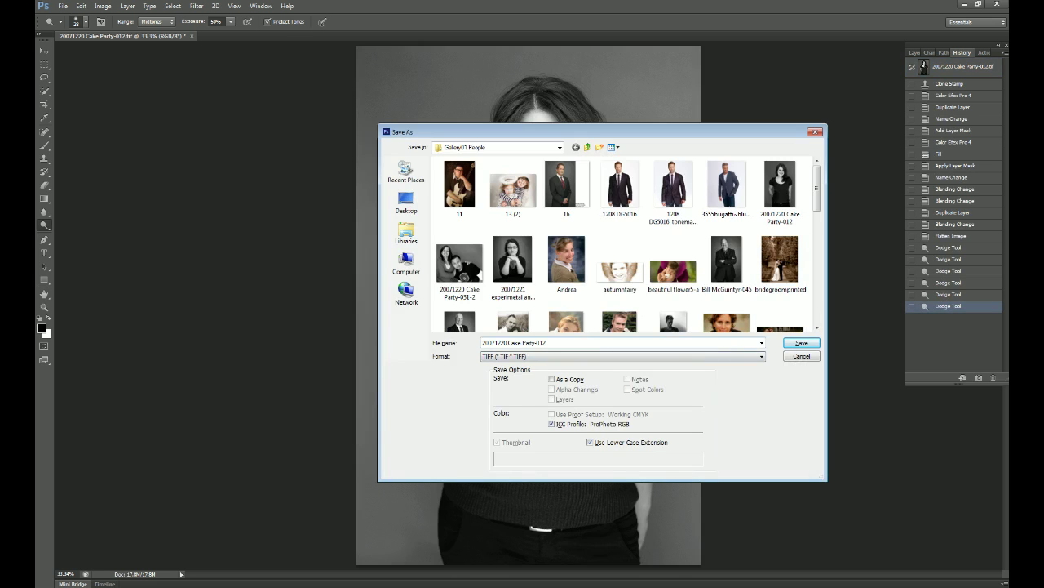